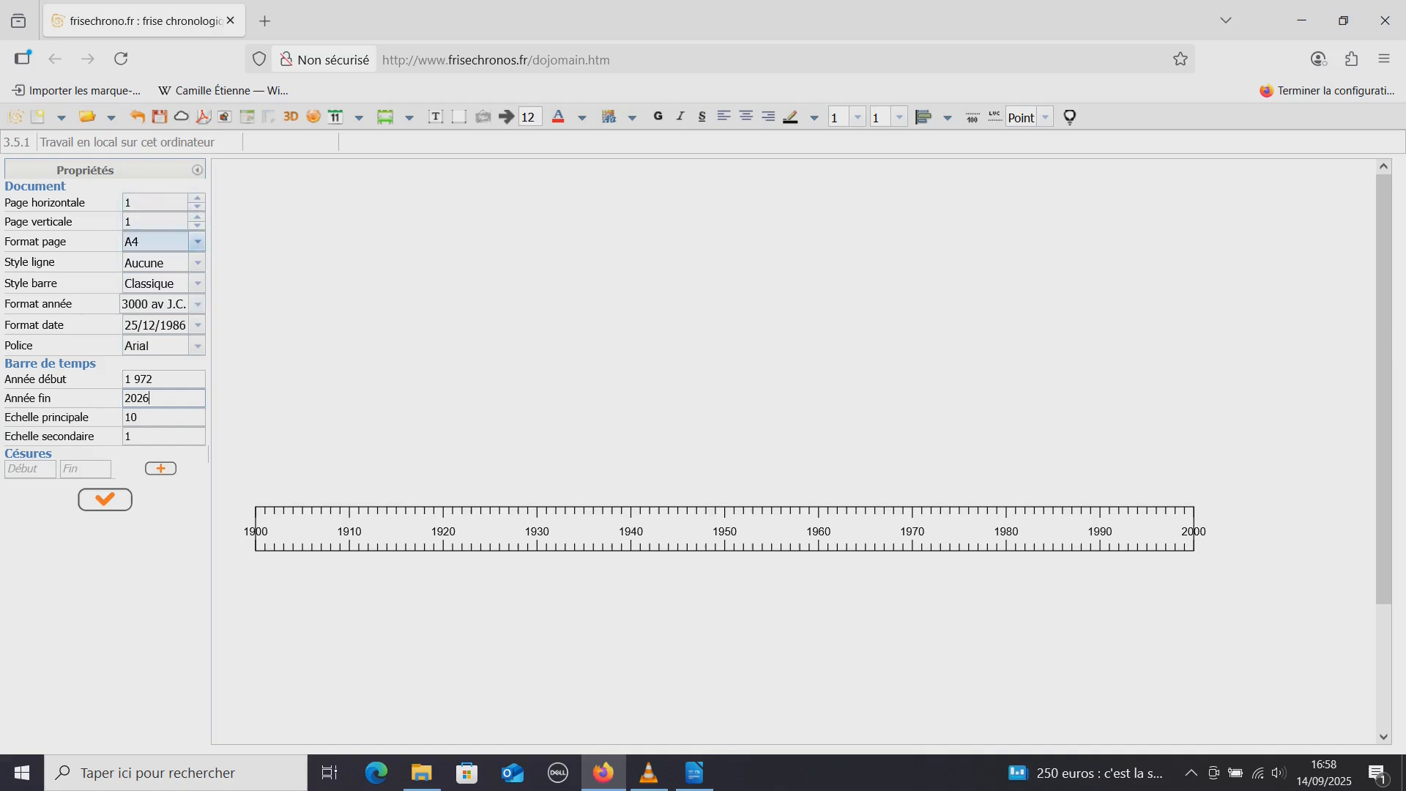
Apply the time bar range with start year 1972 and end year 2026
click(105, 498)
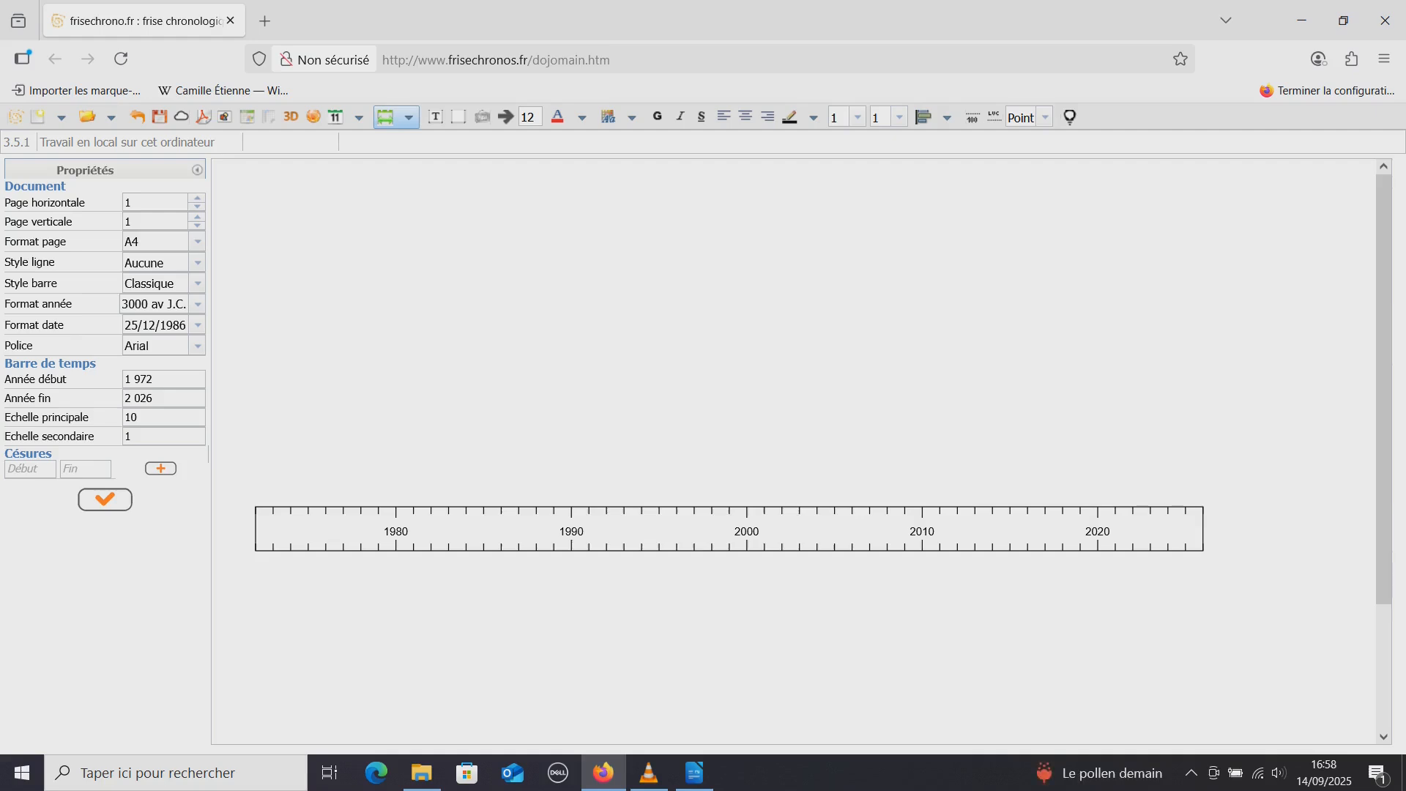
key(ctrl)
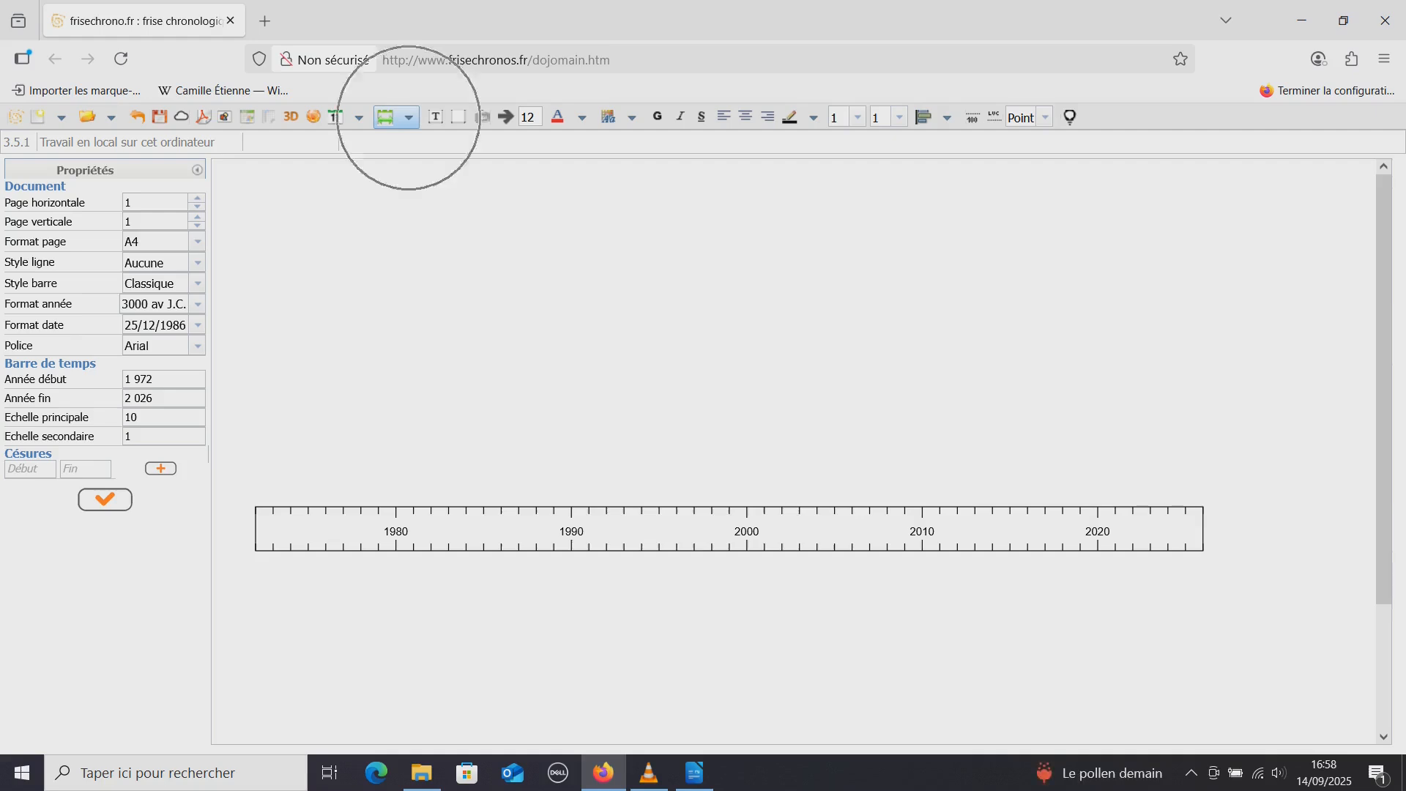
click(409, 118)
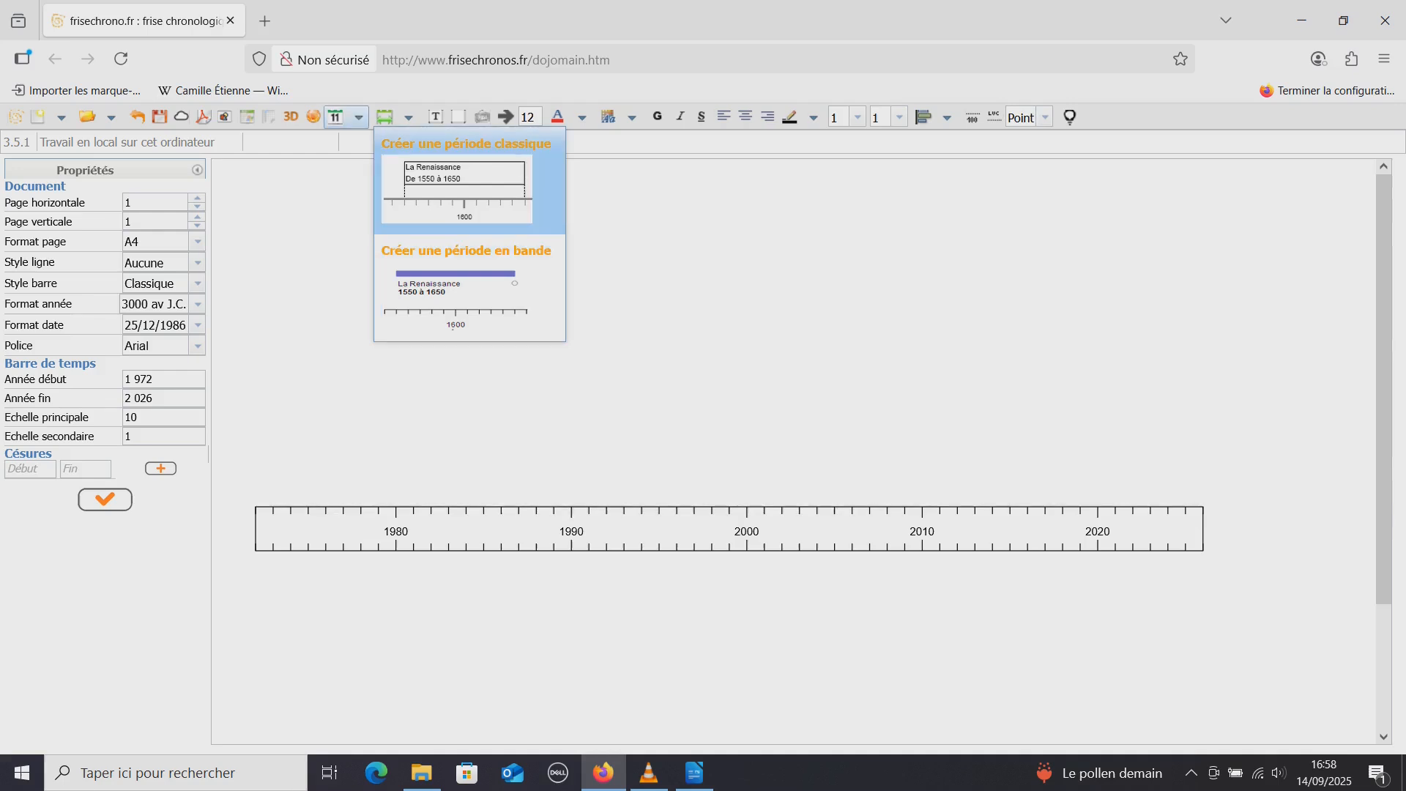
Create a classic event on the timeline and enter the person's birth year as its date
click(359, 117)
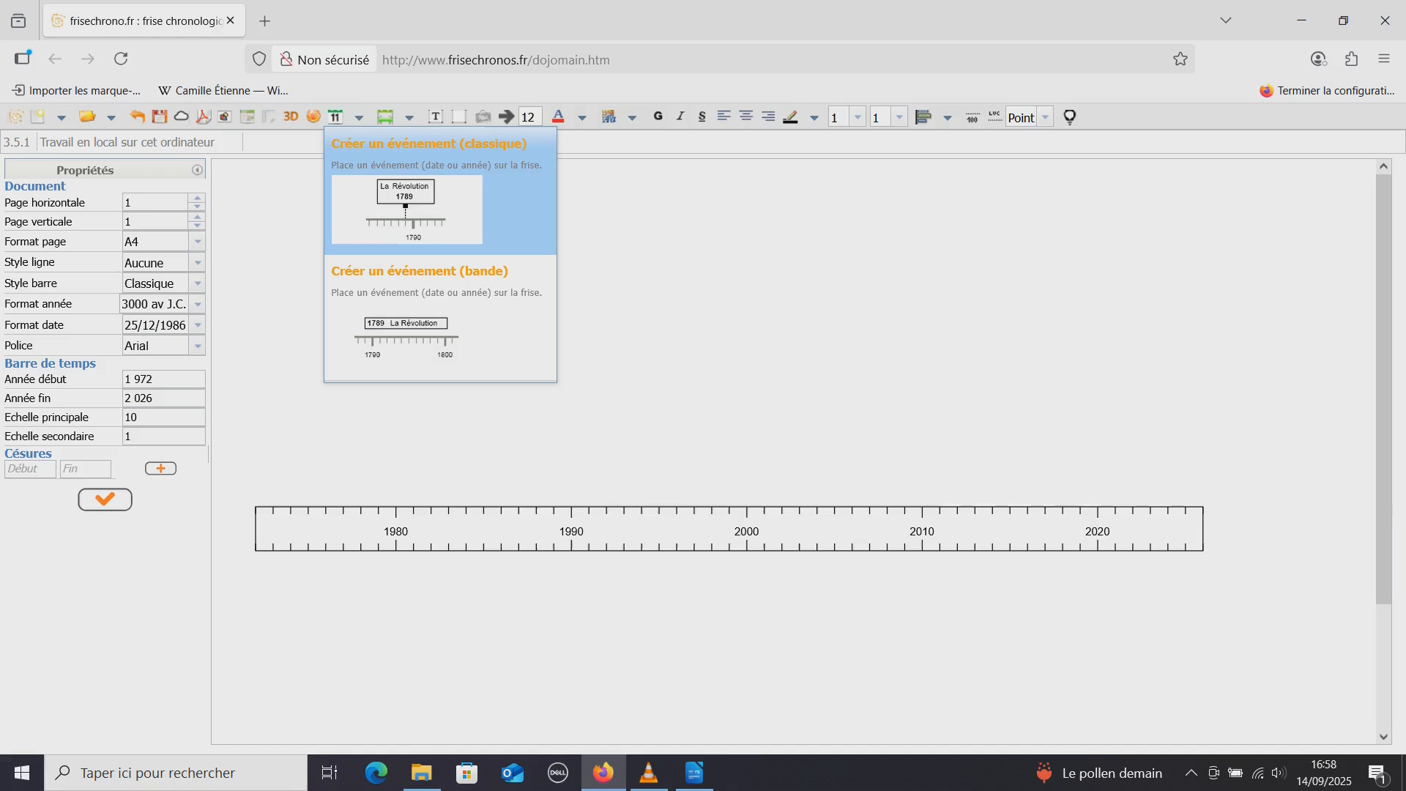
click(402, 195)
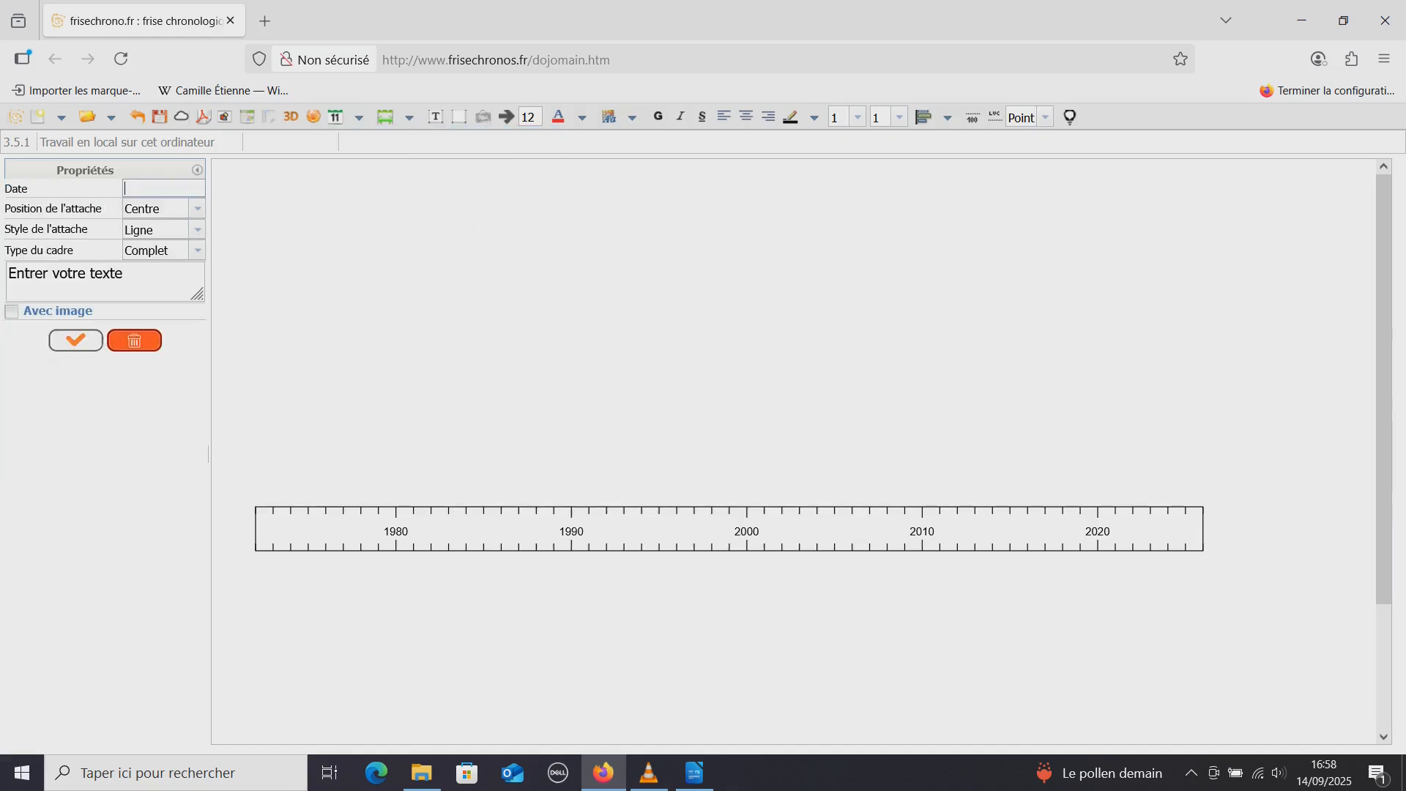
text(1972)
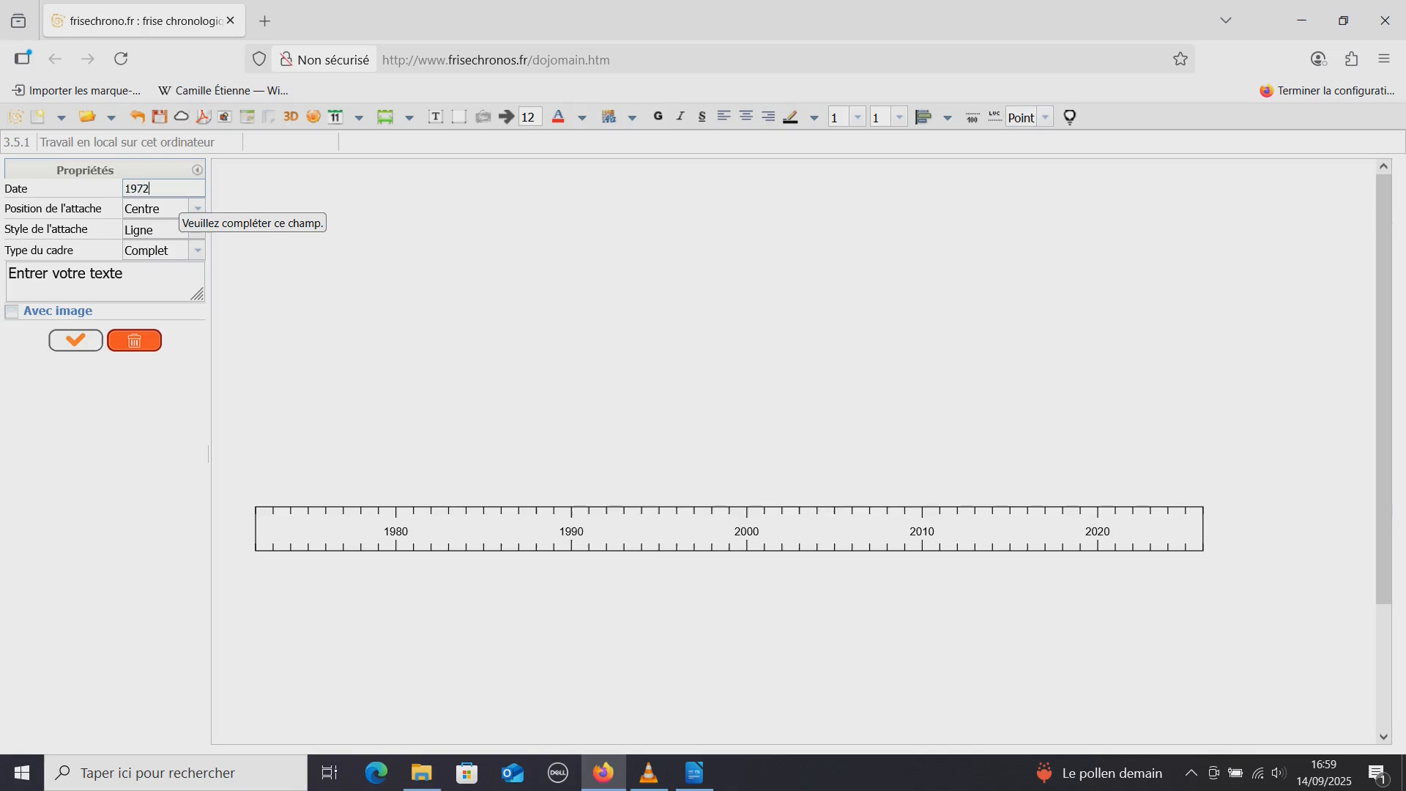
Replace the event's placeholder text with "Naissance" followed by the person's surname and first name on separate lines, and apply it
click(126, 273)
key(BackSpace)
key(BackSpace)
key(BackSpace)
key(BackSpace)
key(BackSpace)
key(BackSpace)
key(BackSpace)
key(BackSpace)
key(BackSpace)
key(BackSpace)
key(BackSpace)
key(BackSpace)
key(BackSpace)
key(BackSpace)
key(BackSpace)
key(BackSpace)
key(BackSpace)
key(BackSpace)
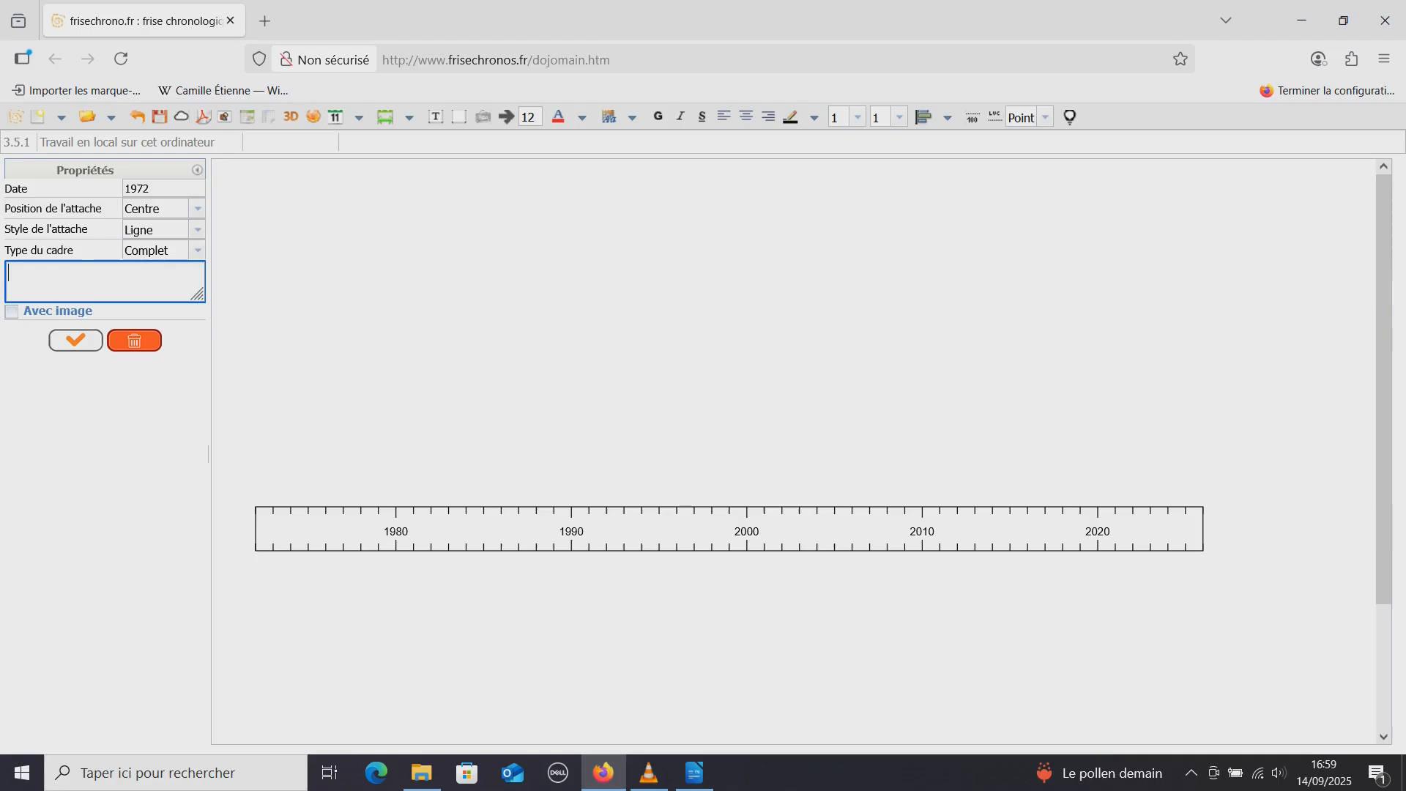
key(ctrl)
text(Naissanc)
text(e)
key(Return)
key(Return)
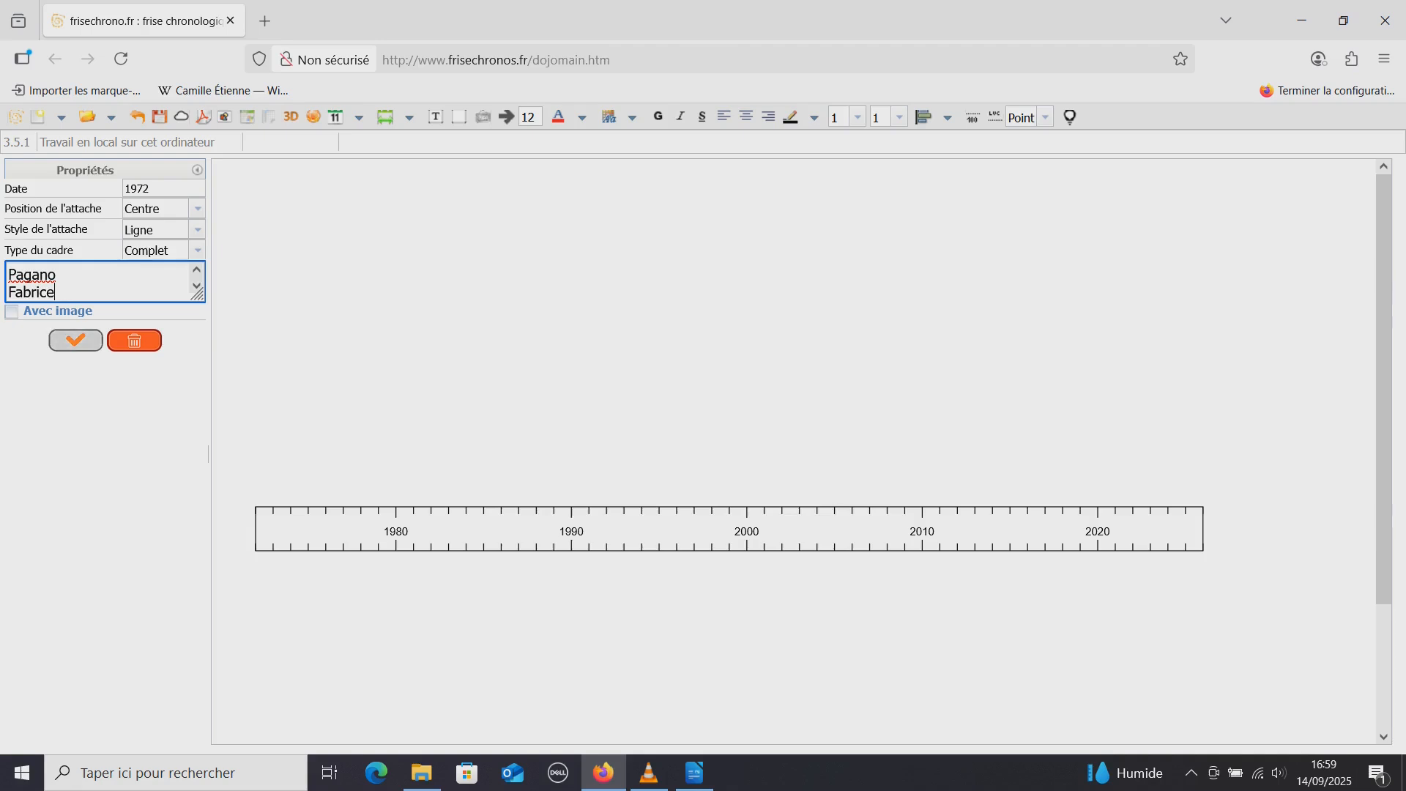
click(76, 341)
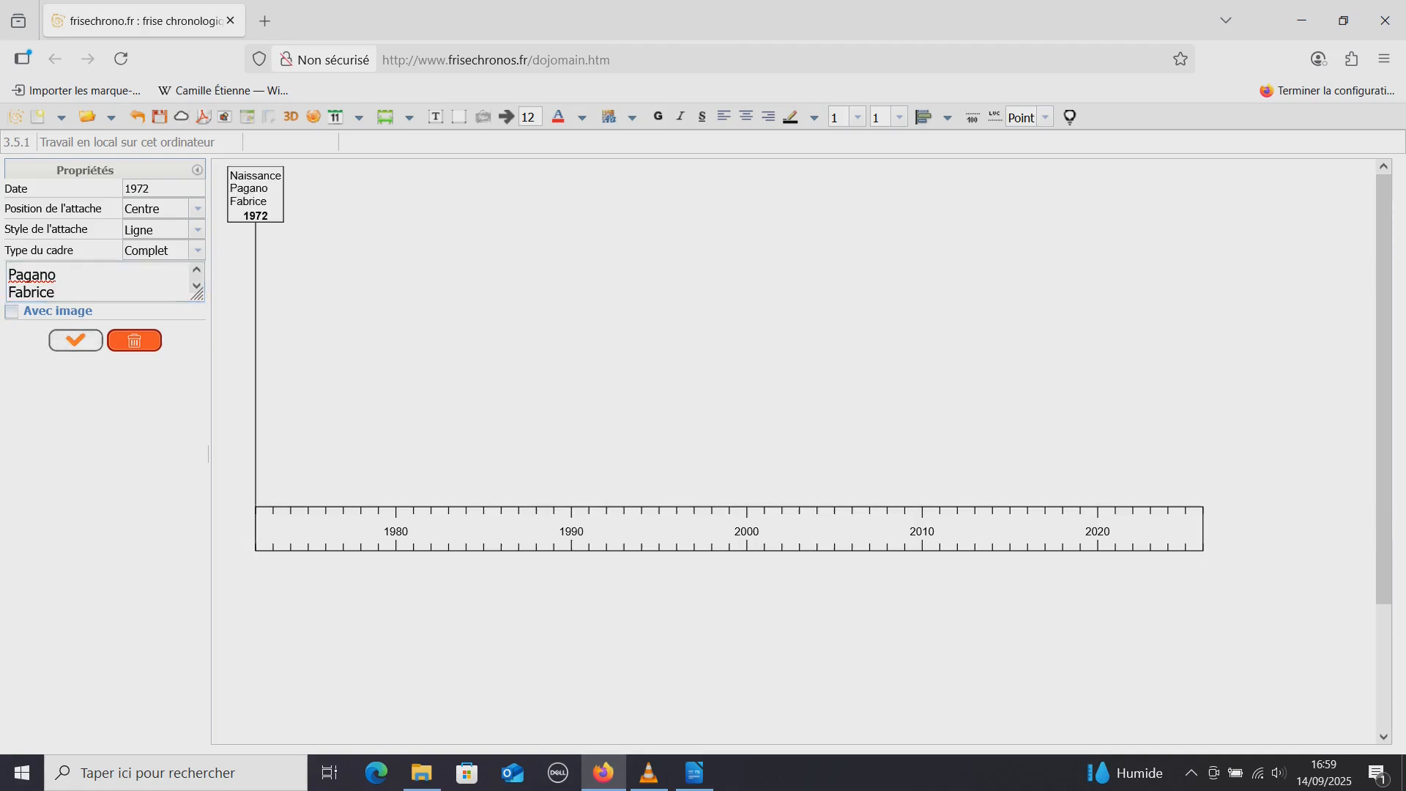
Move the birth event box down to just above the time bar and make it slightly wider
click(256, 195)
drag(256, 194, 256, 422)
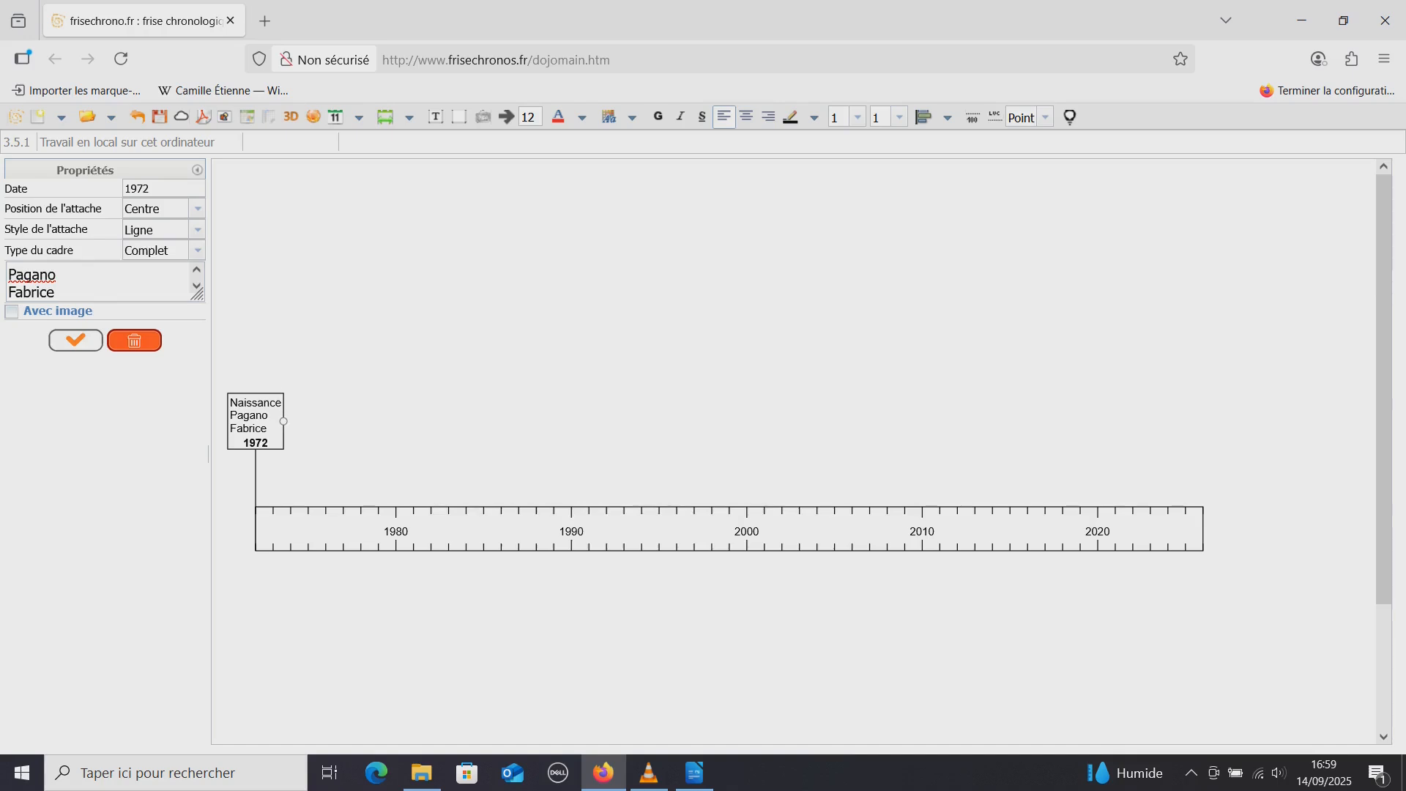
drag(283, 421, 308, 421)
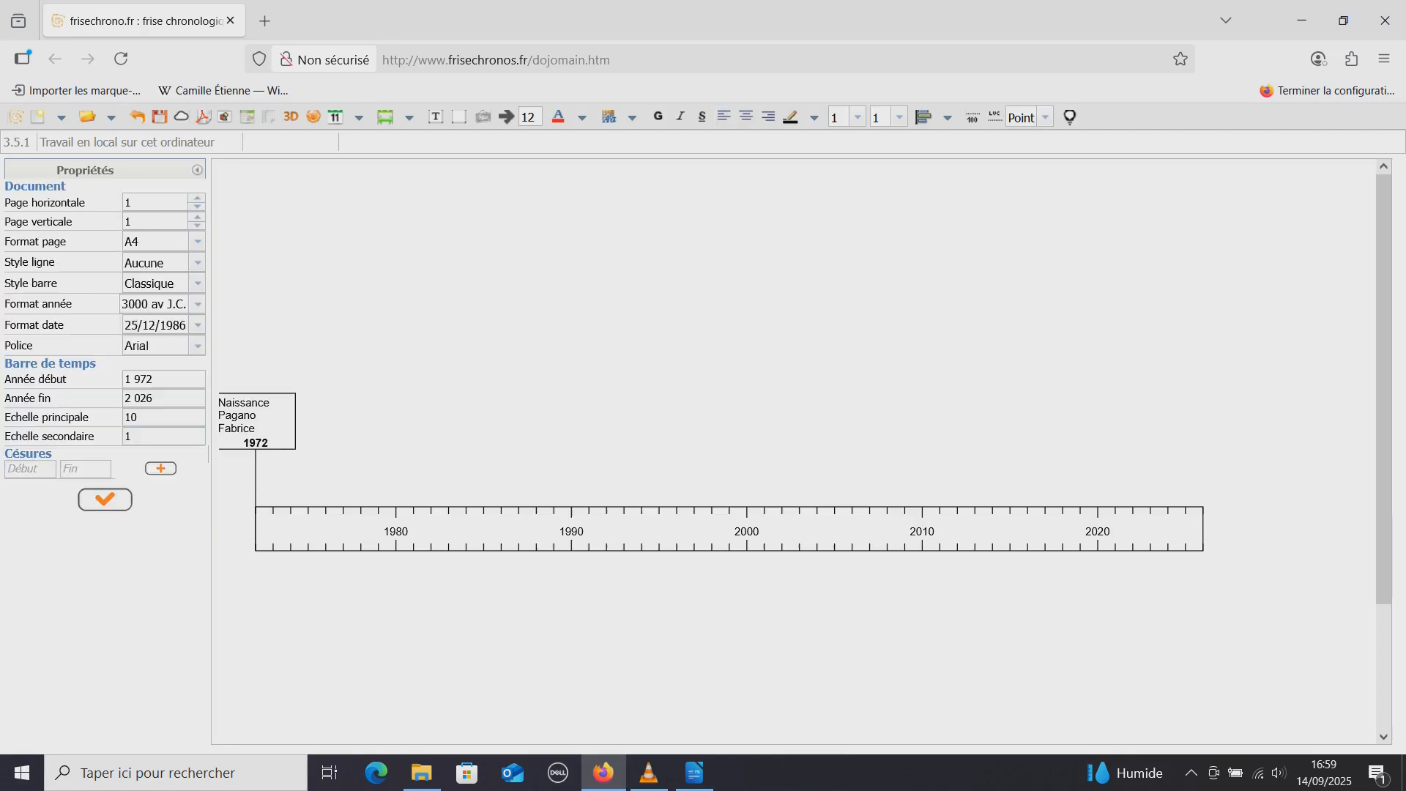
click(265, 423)
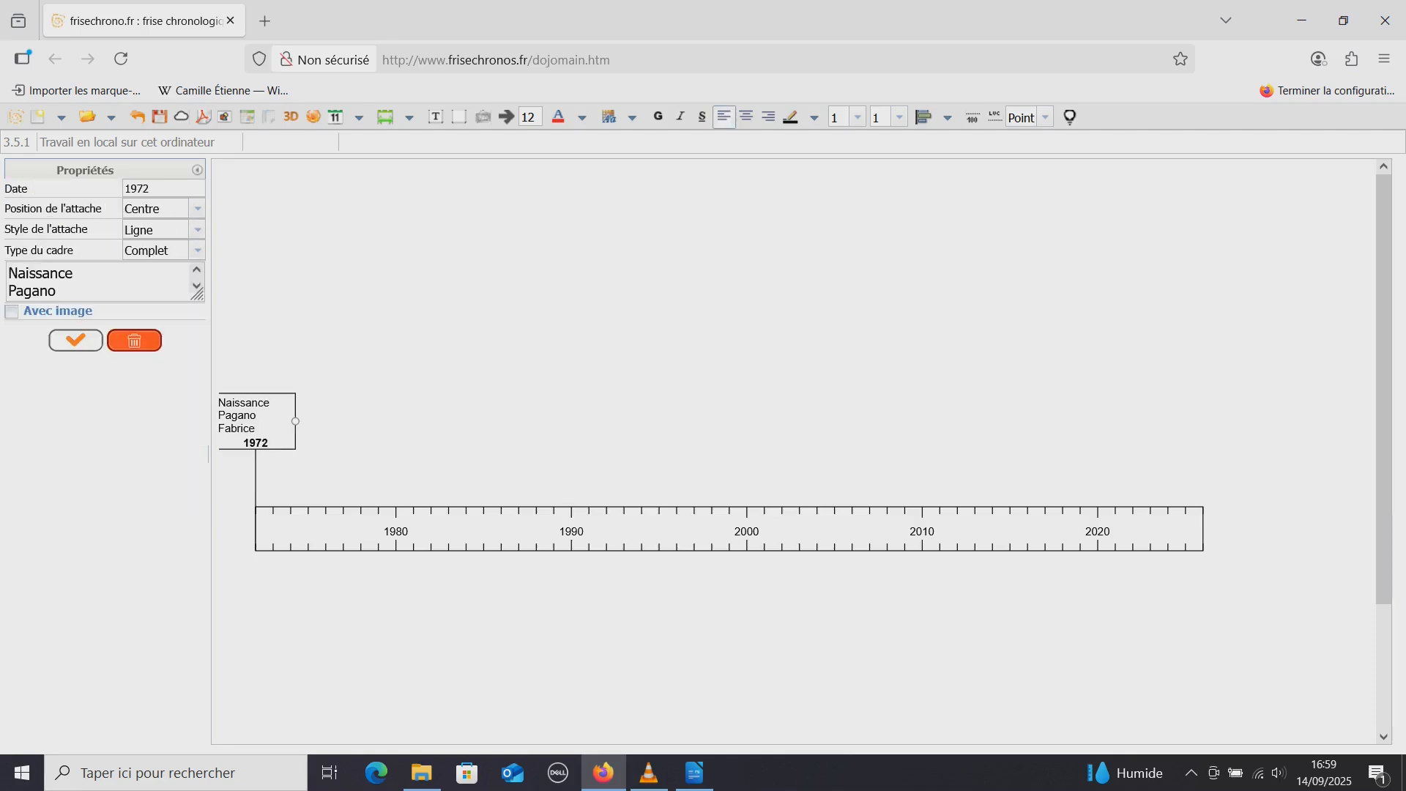
drag(295, 421, 285, 421)
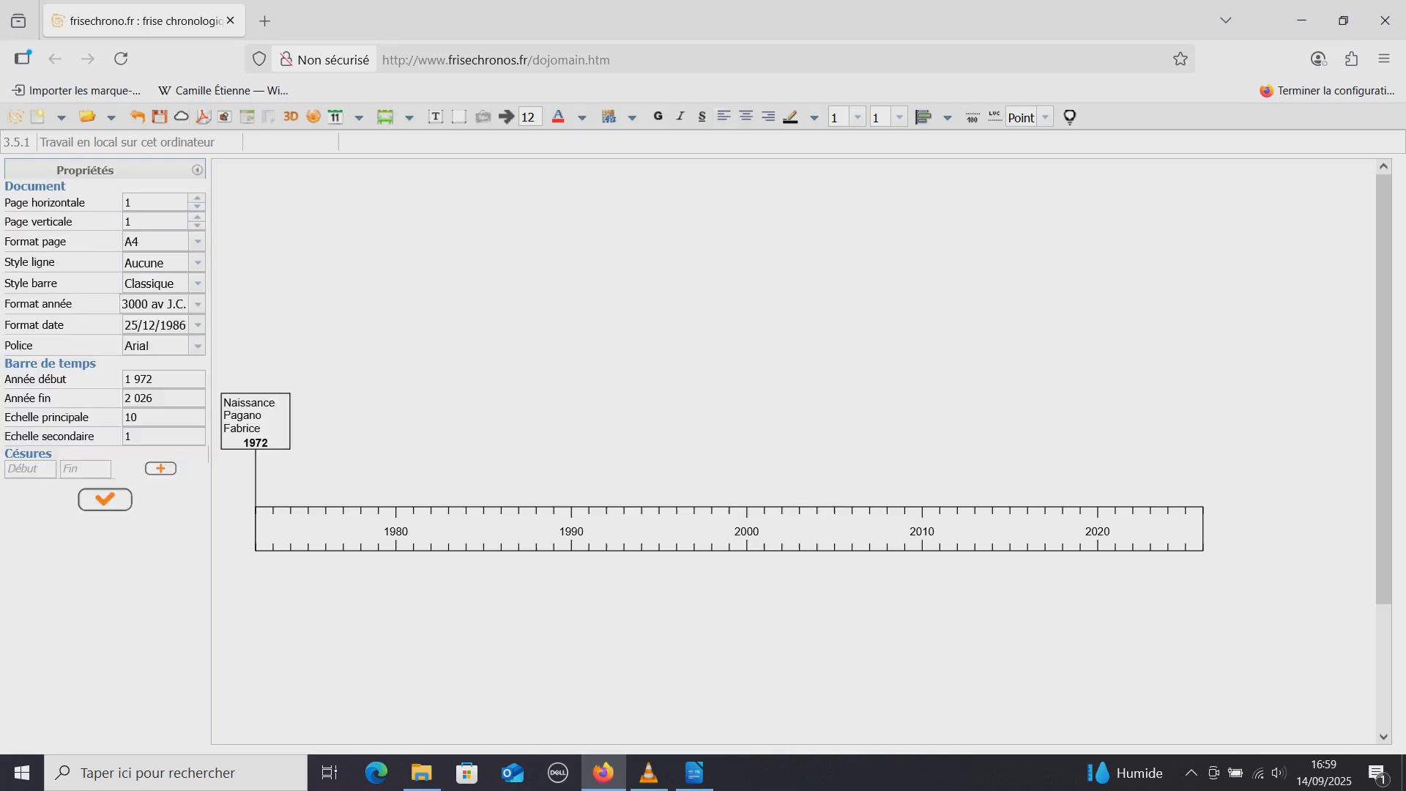
Set the time bar's start year to 1970 and apply the change
click(171, 379)
key(BackSpace)
text(0)
click(105, 500)
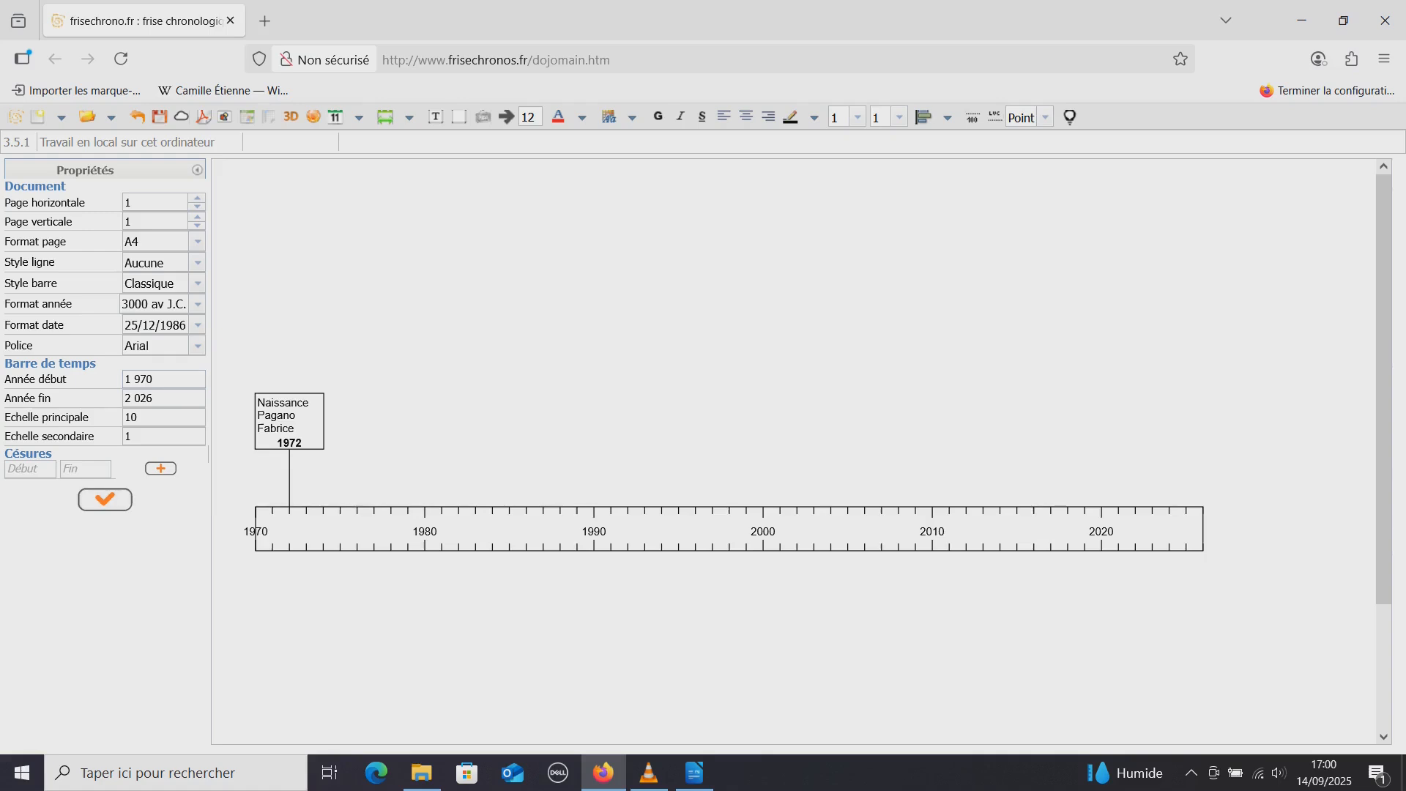
Set the font size of the birth event's text to 18
click(289, 421)
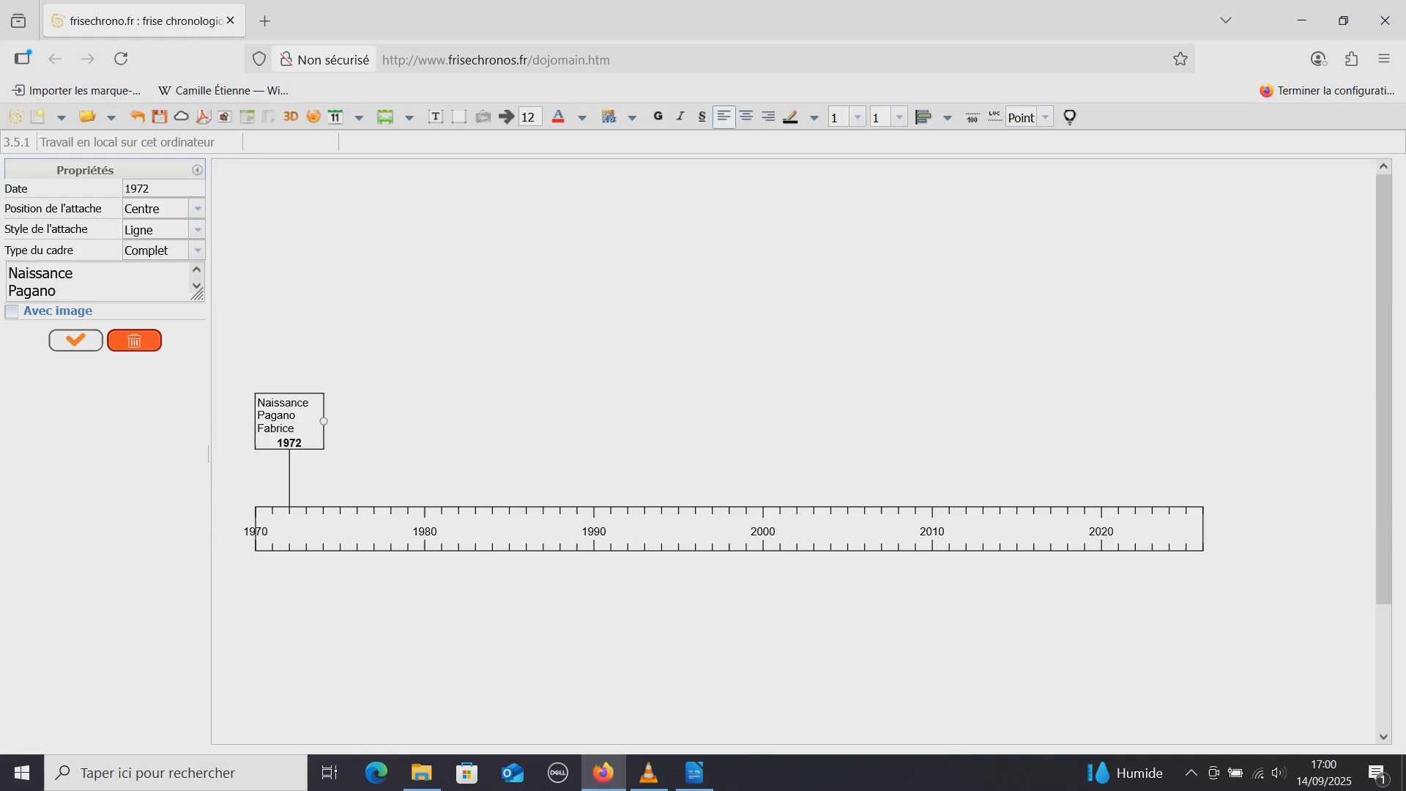
drag(59, 291, 8, 273)
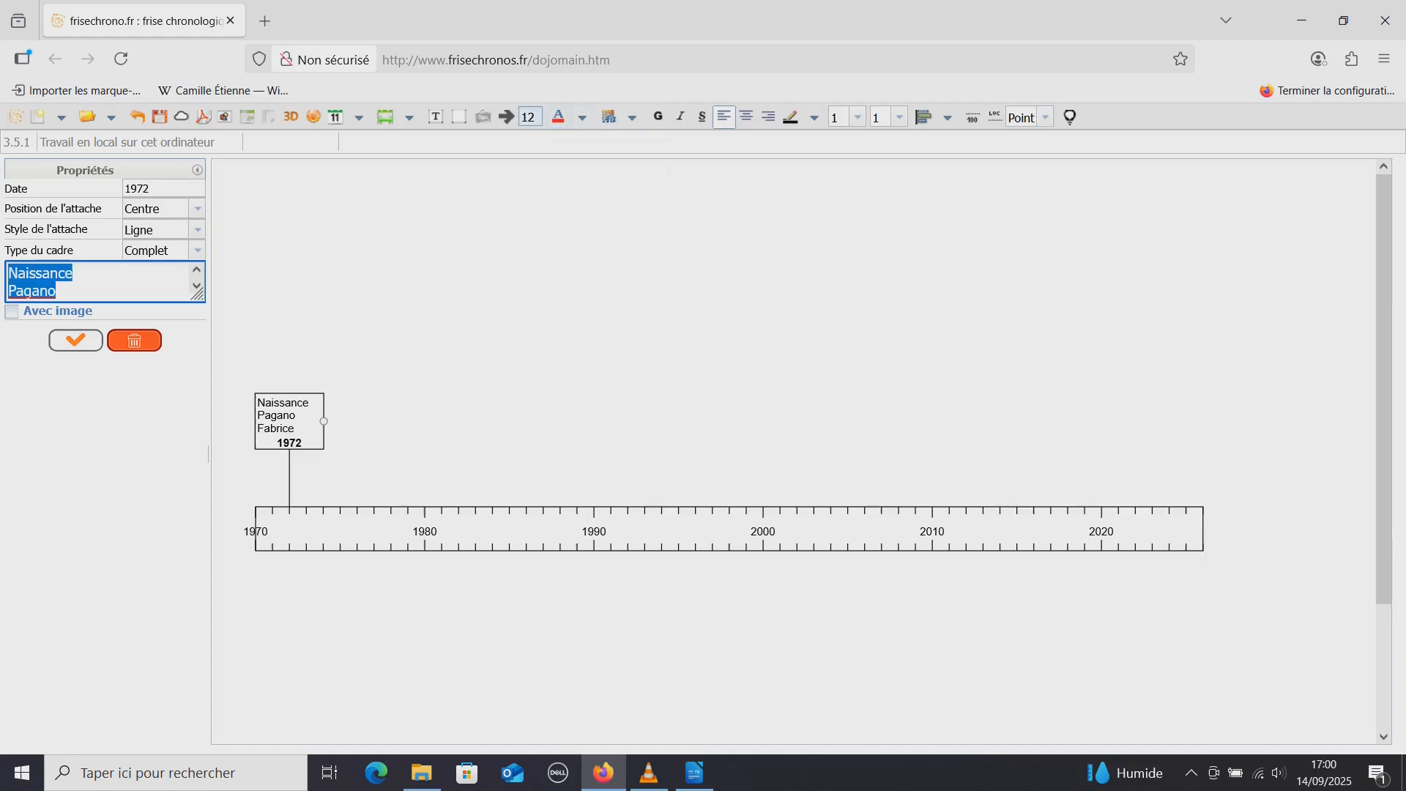
click(532, 117)
key(BackSpace)
key(BackSpace)
text(18)
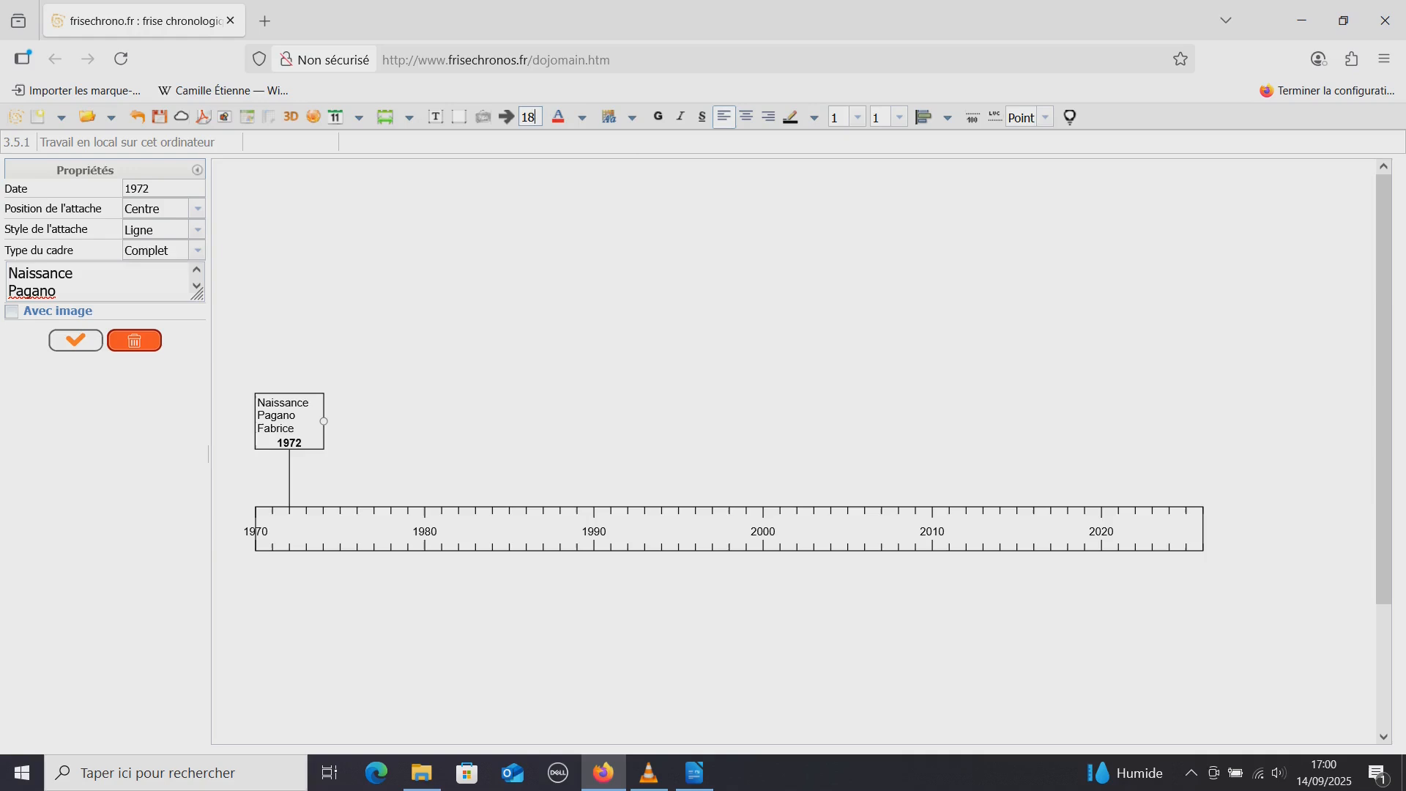
key(Return)
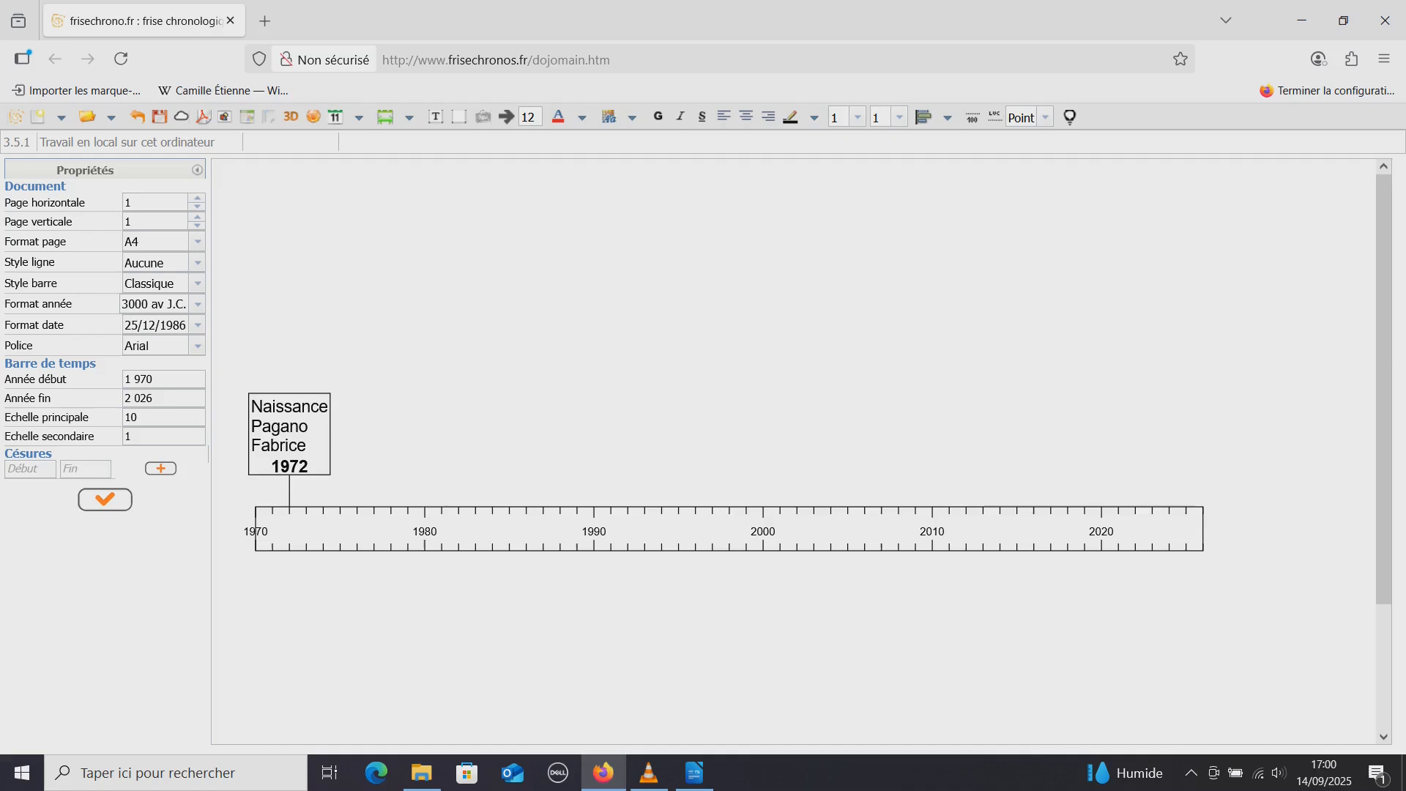
Centre the birth event's text and colour it dark blue (#0f14aa)
click(289, 434)
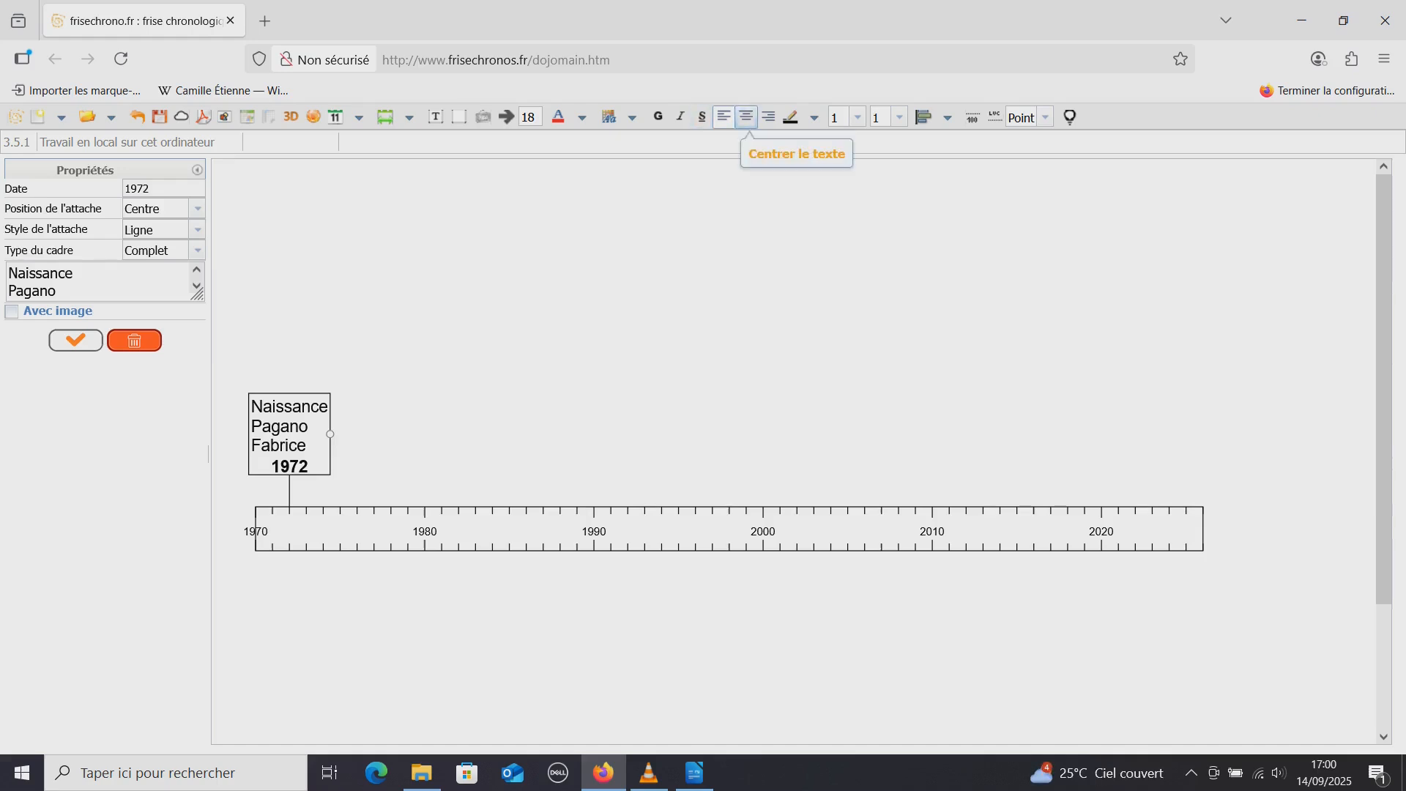
click(746, 118)
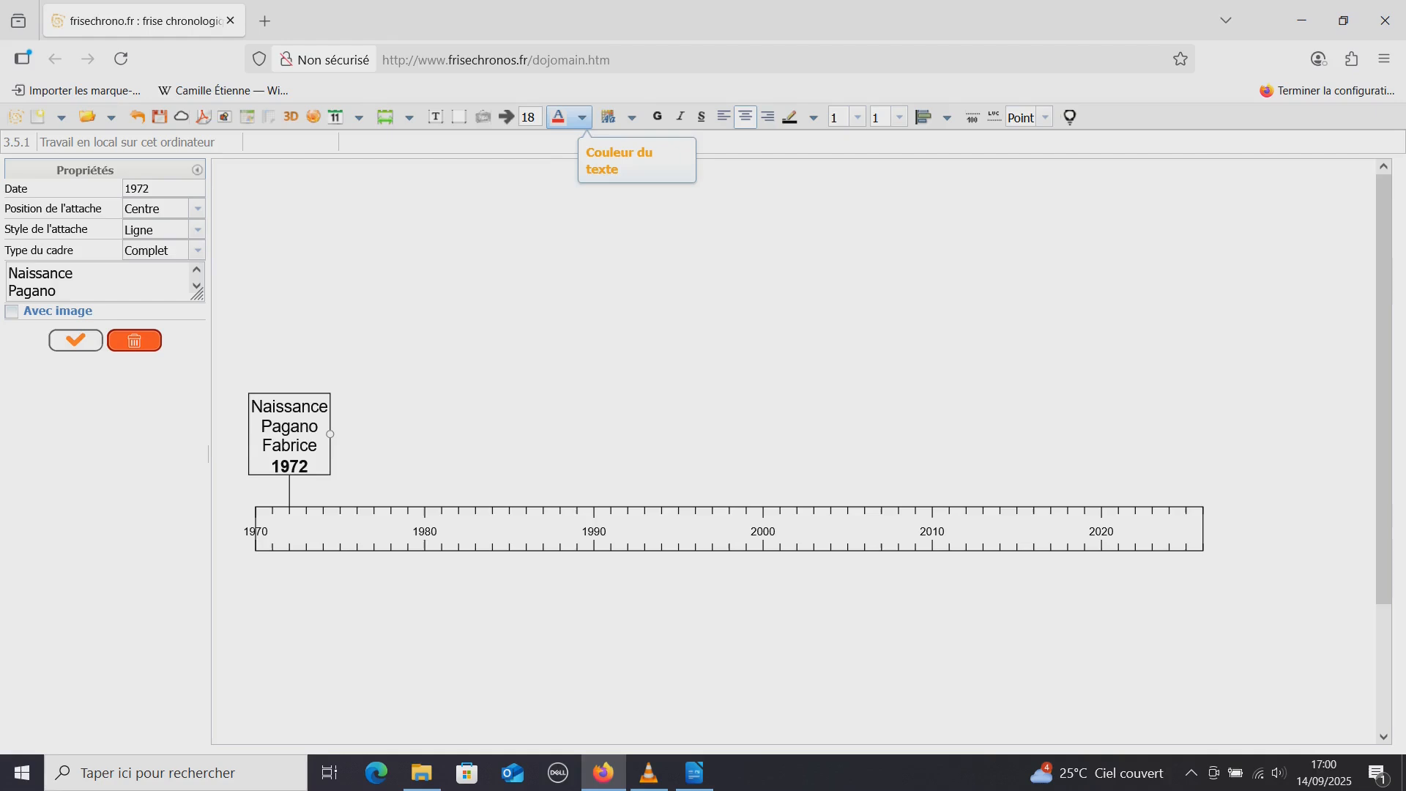
click(582, 118)
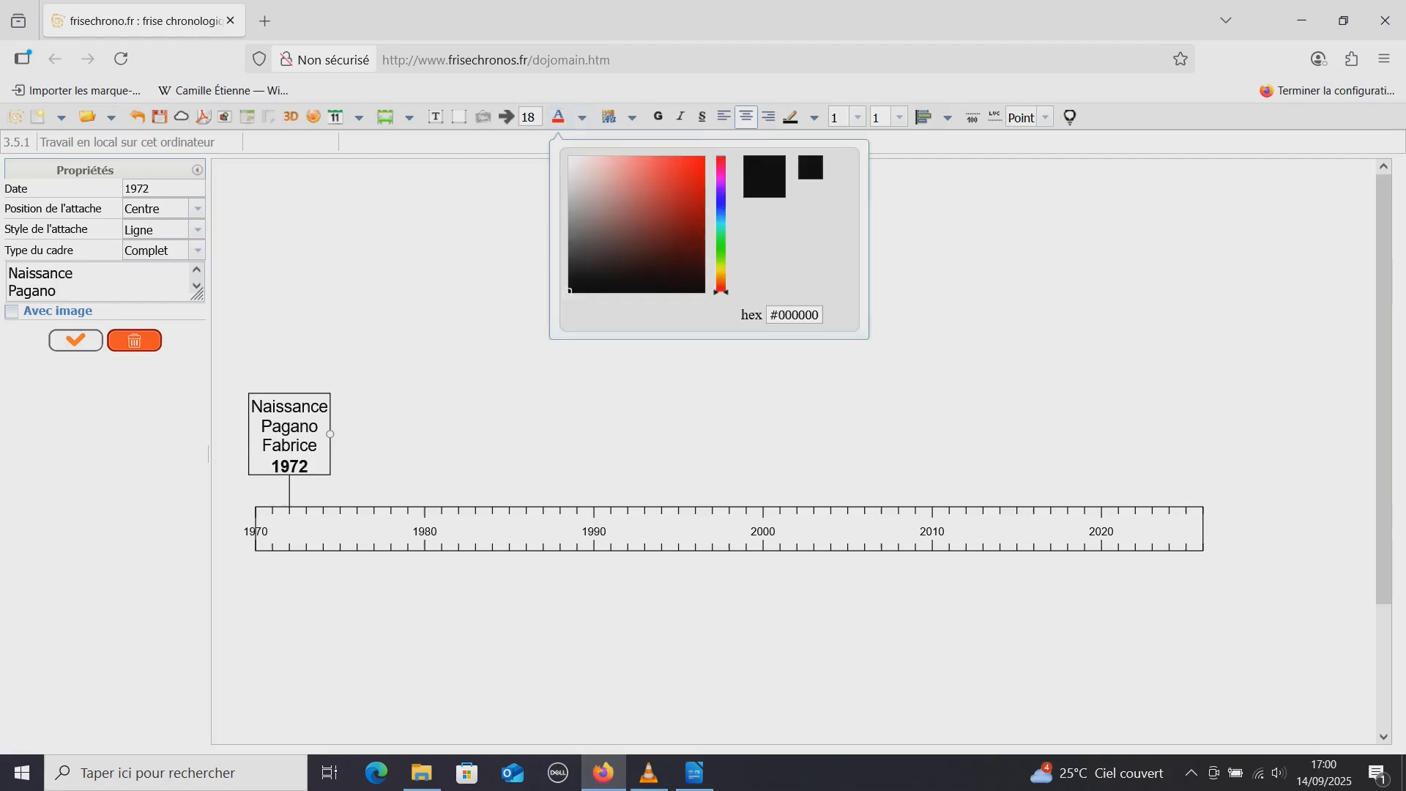
click(721, 202)
click(693, 201)
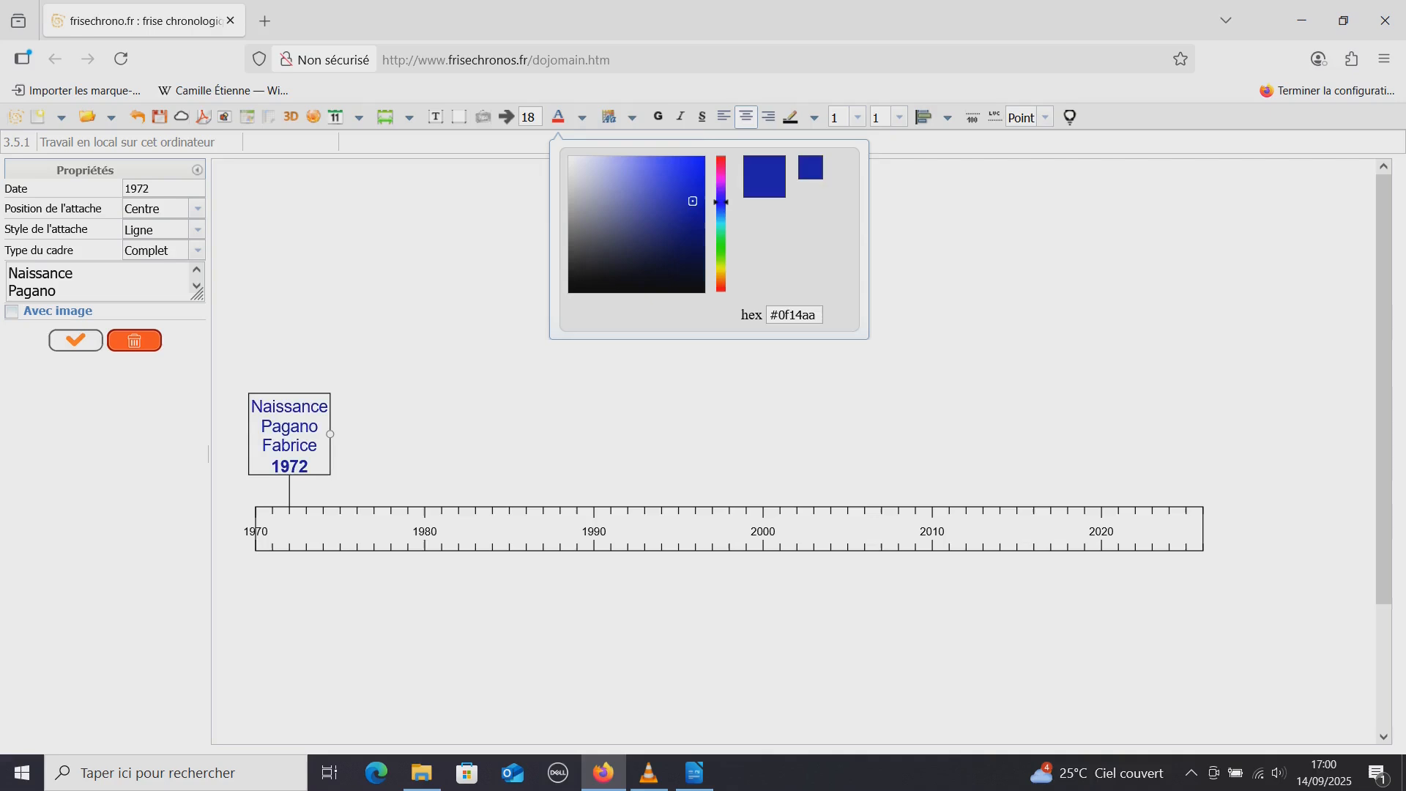
click(659, 410)
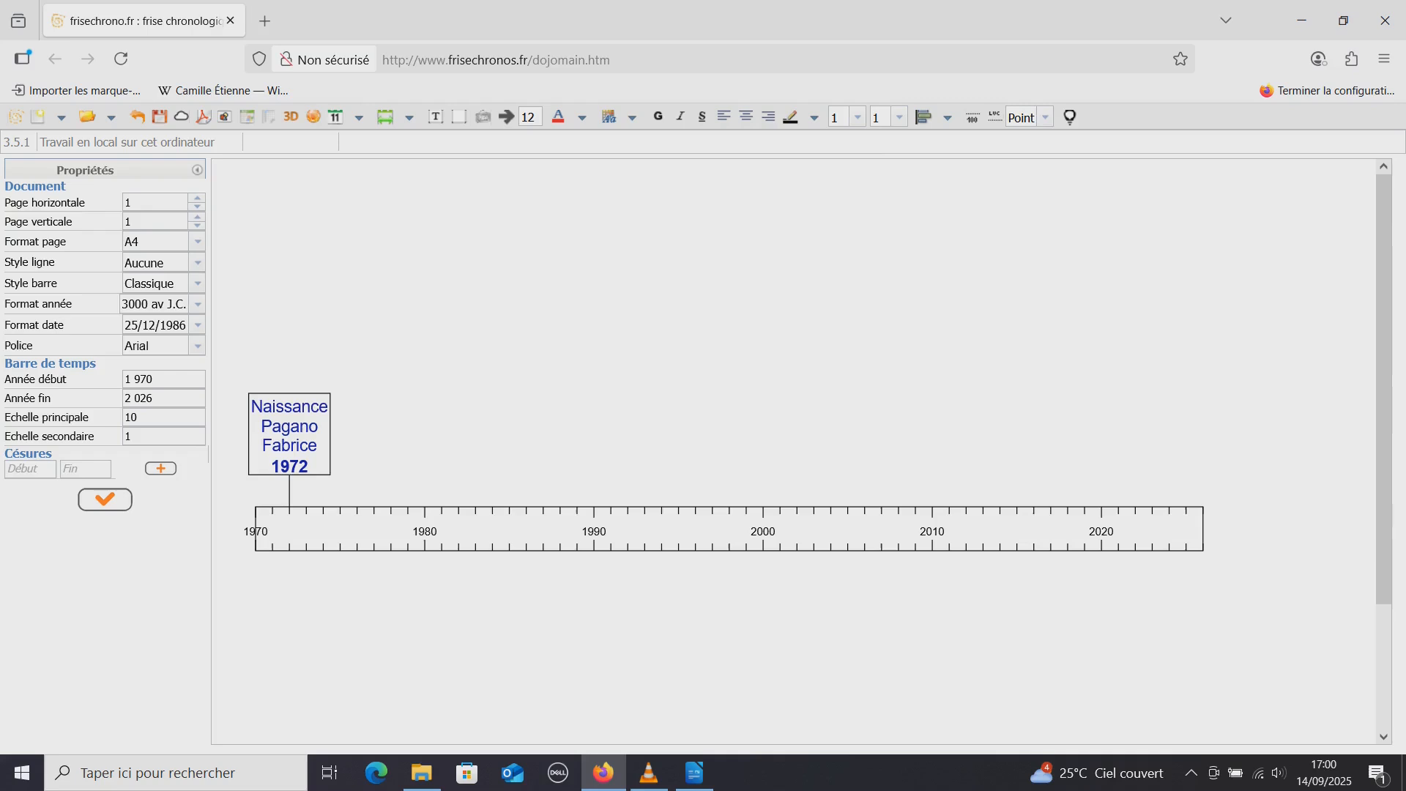
Set the frame colour of the birth event box to red (#df2a2a)
click(289, 434)
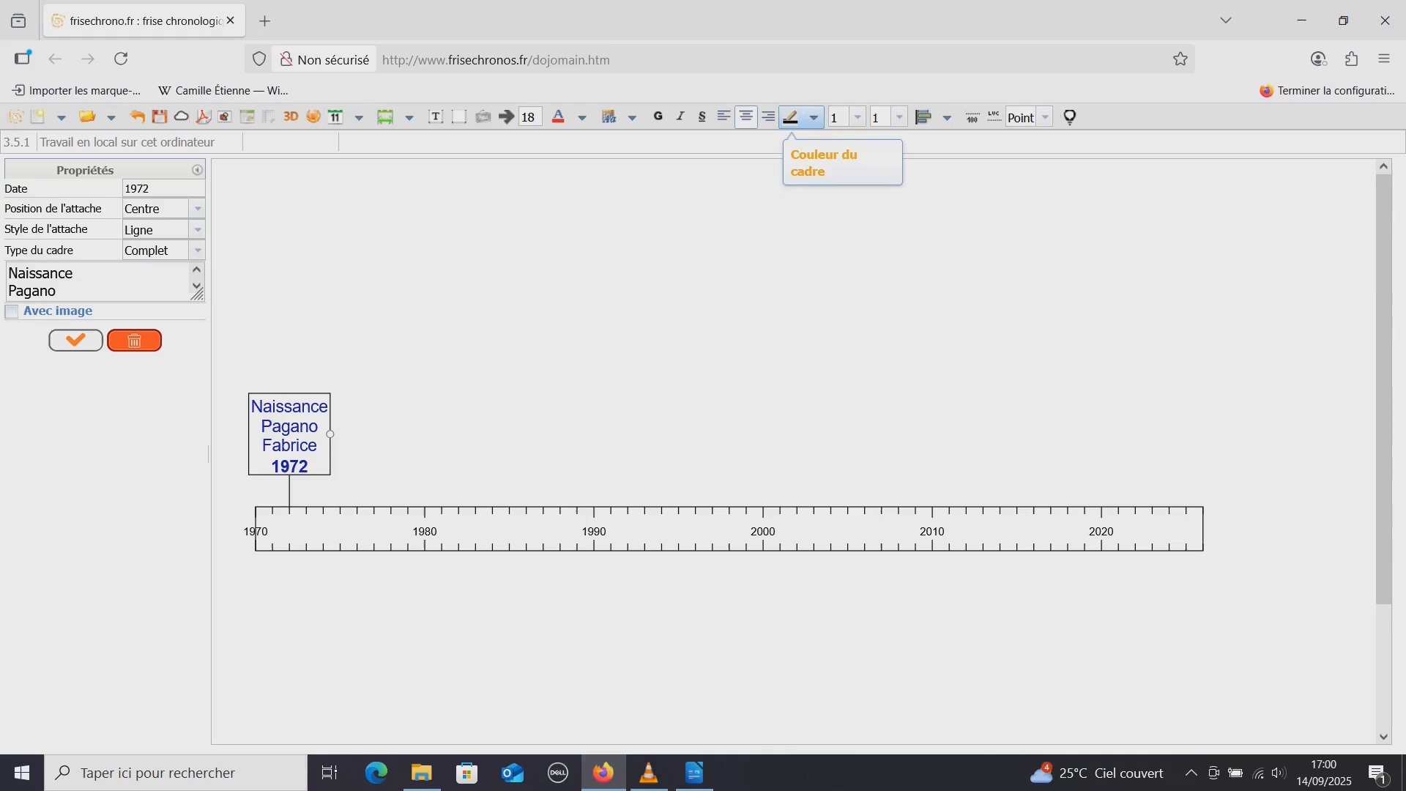
click(791, 117)
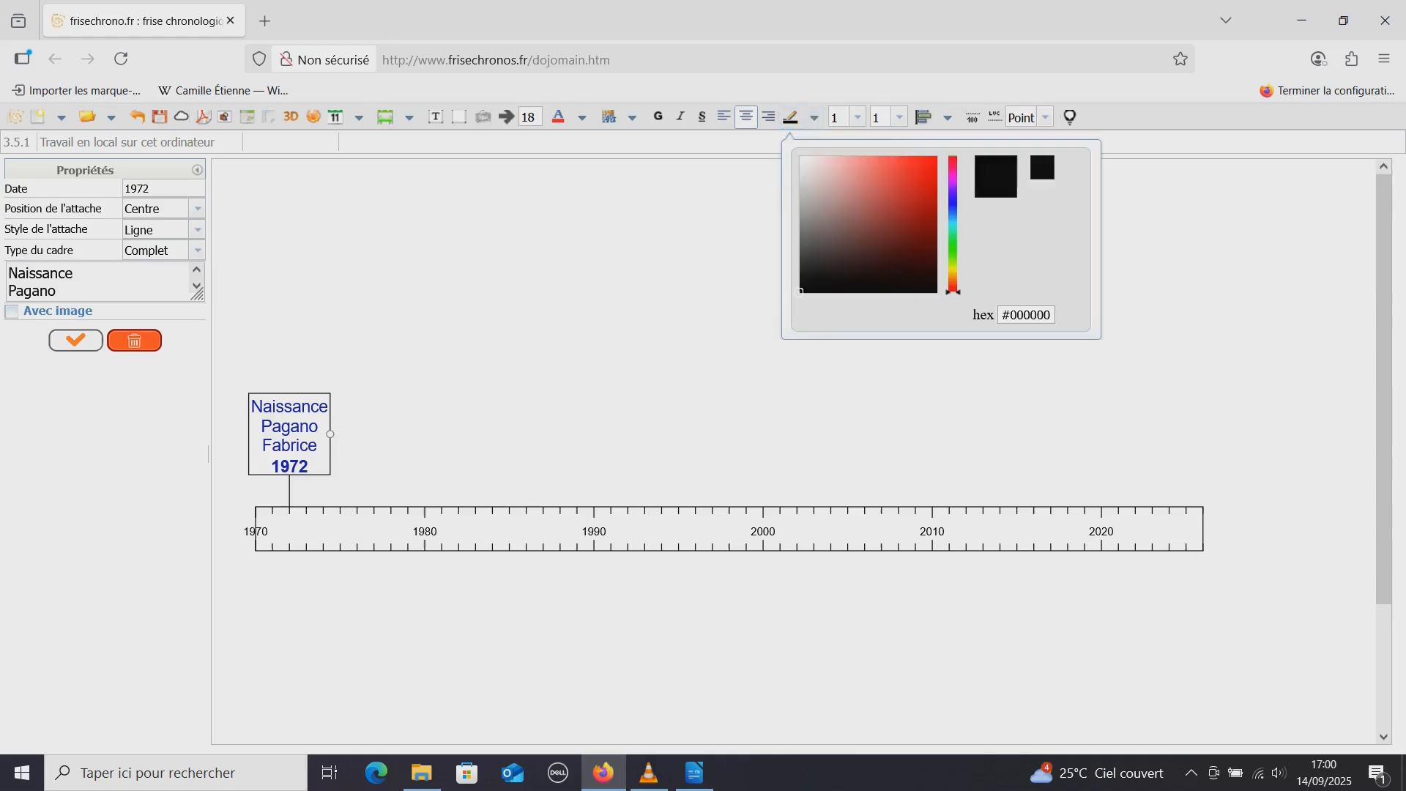
click(910, 172)
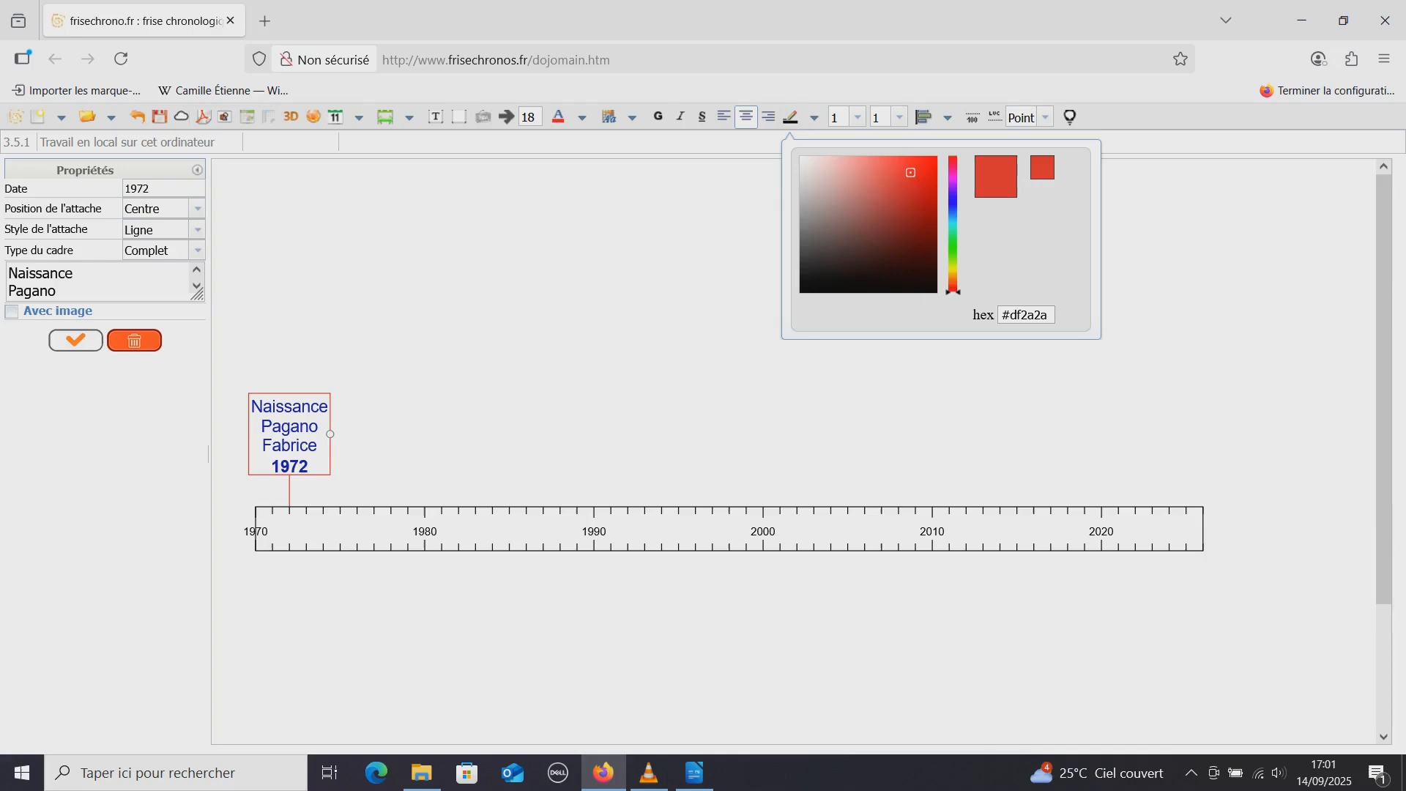
click(703, 330)
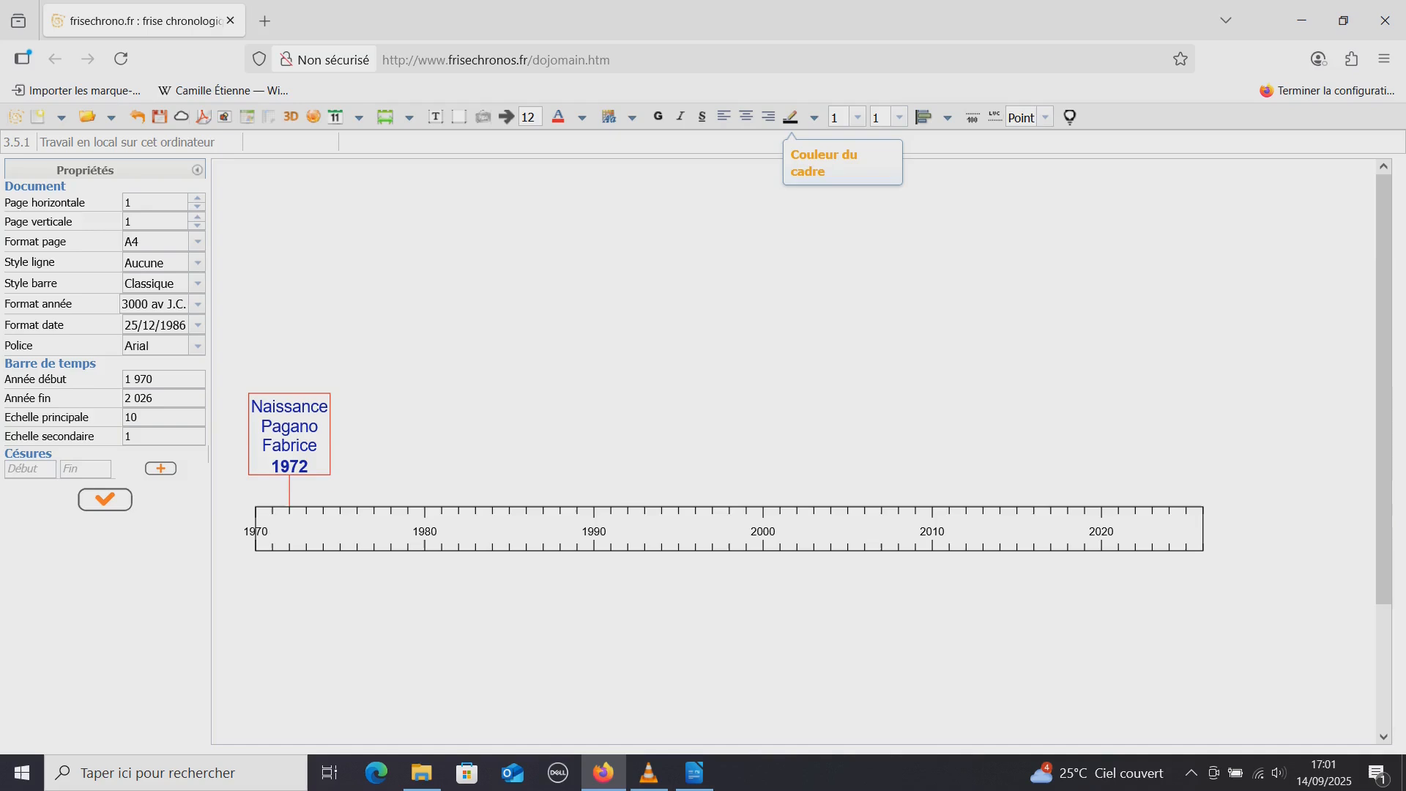
Set the frame colour of the time bar to brownish red (#8a3c3c)
click(794, 117)
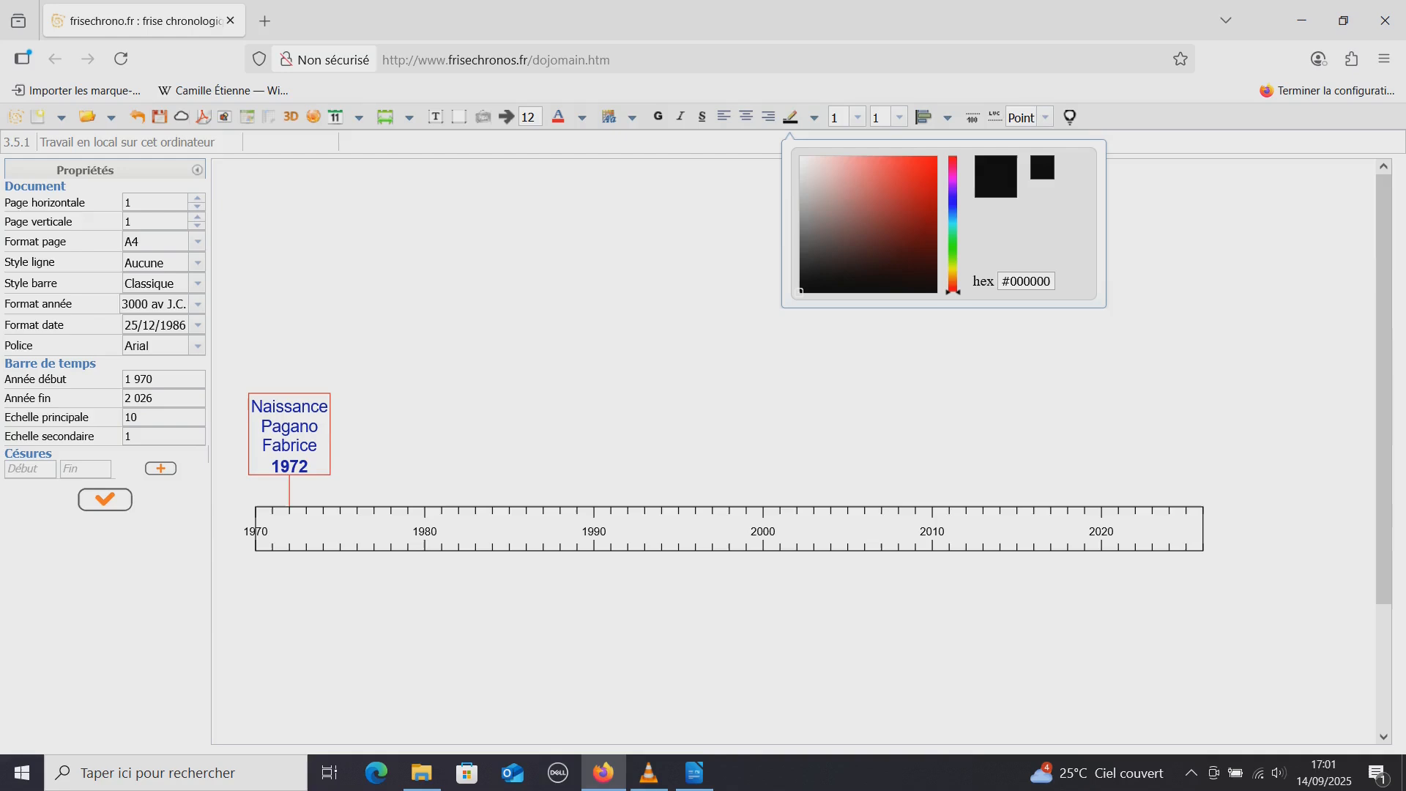
click(876, 218)
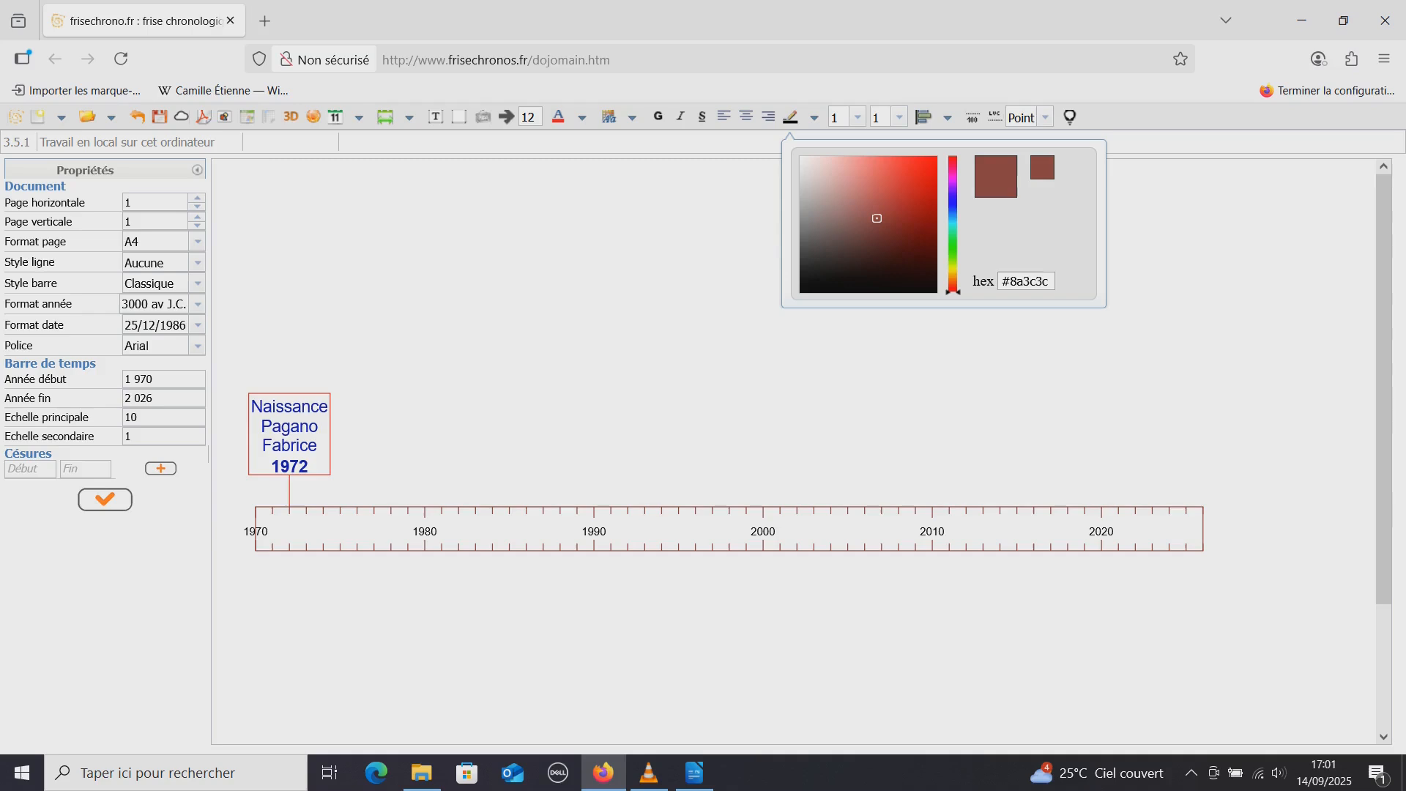
click(791, 117)
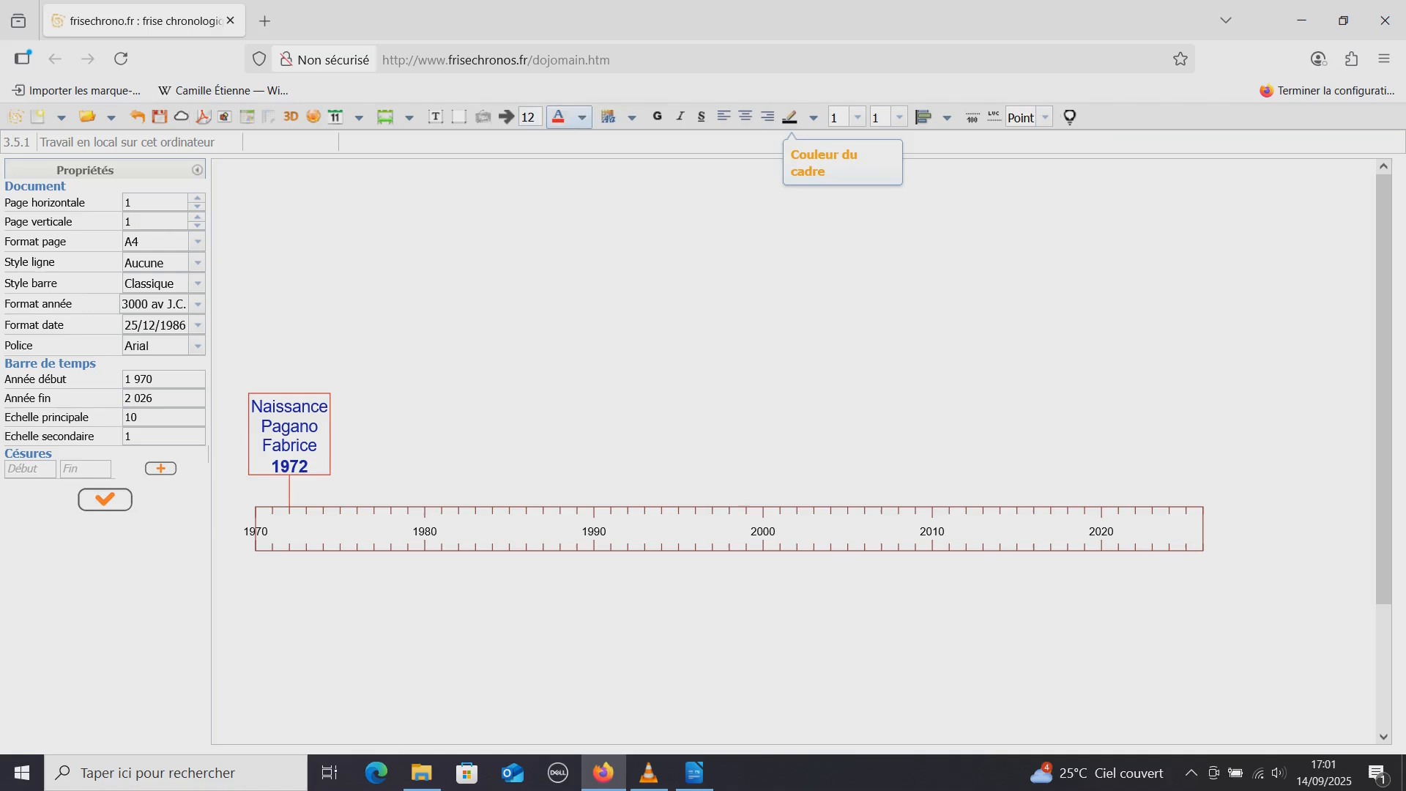
Set the text colour of the time bar's year labels to green (#17c239)
click(559, 117)
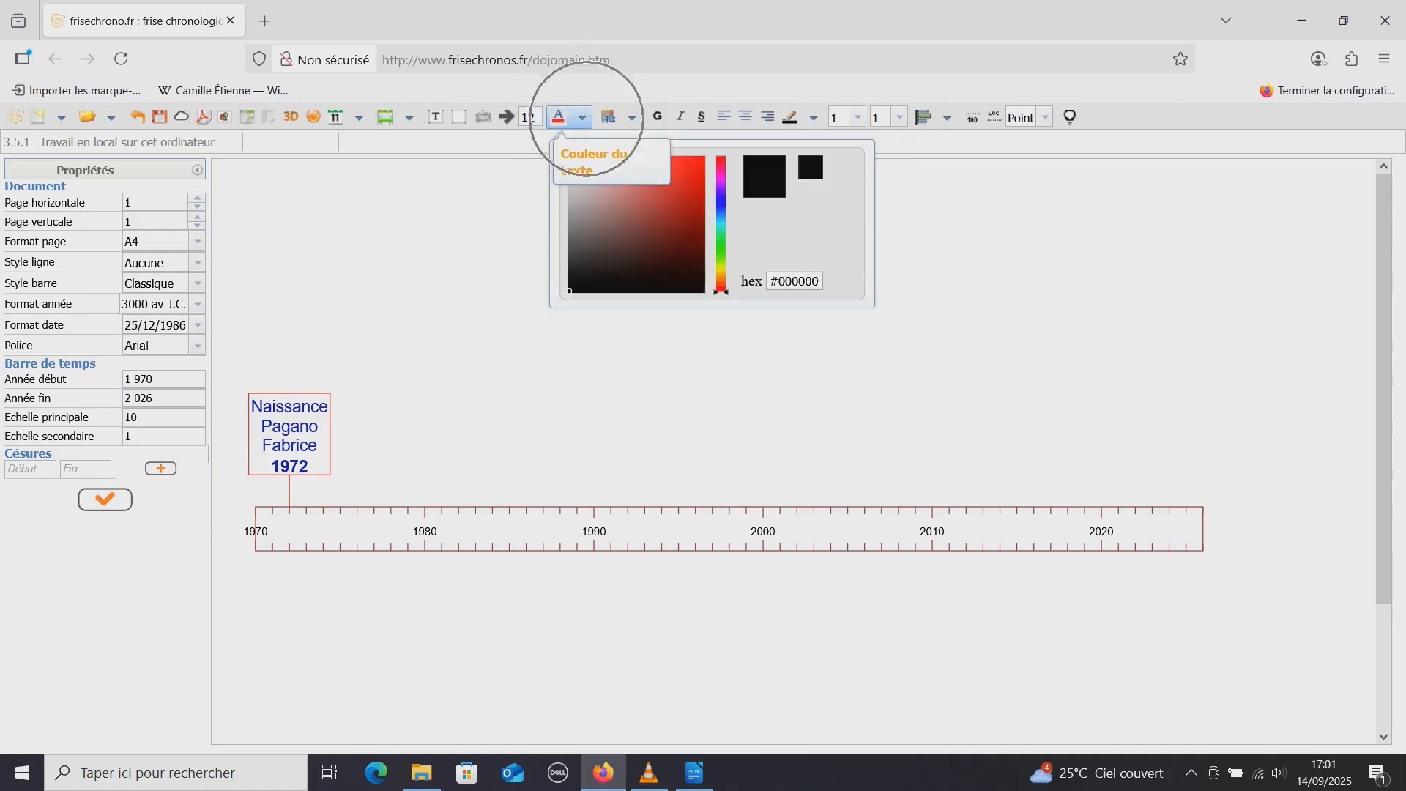
click(721, 242)
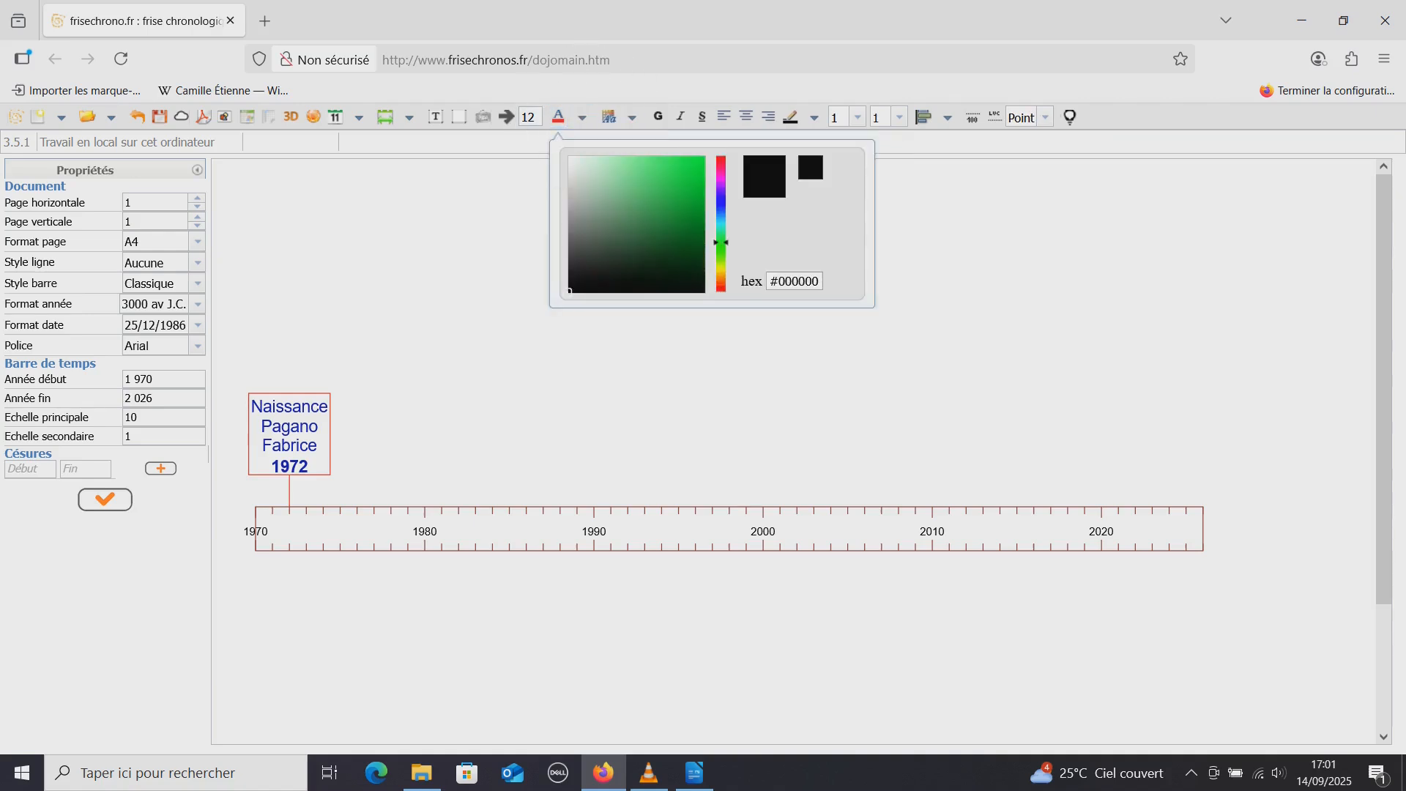
key(ctrl)
click(688, 188)
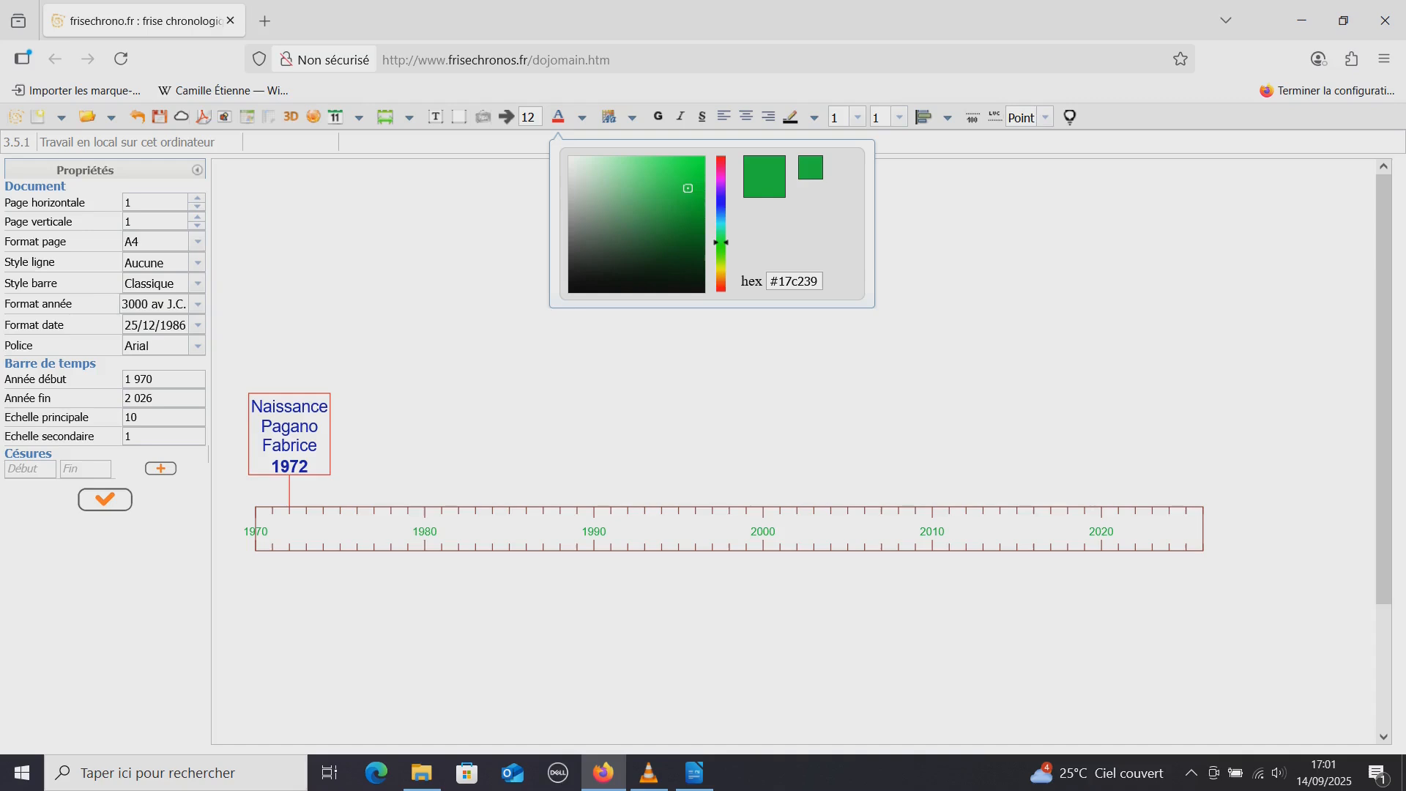
key(ctrl)
click(765, 440)
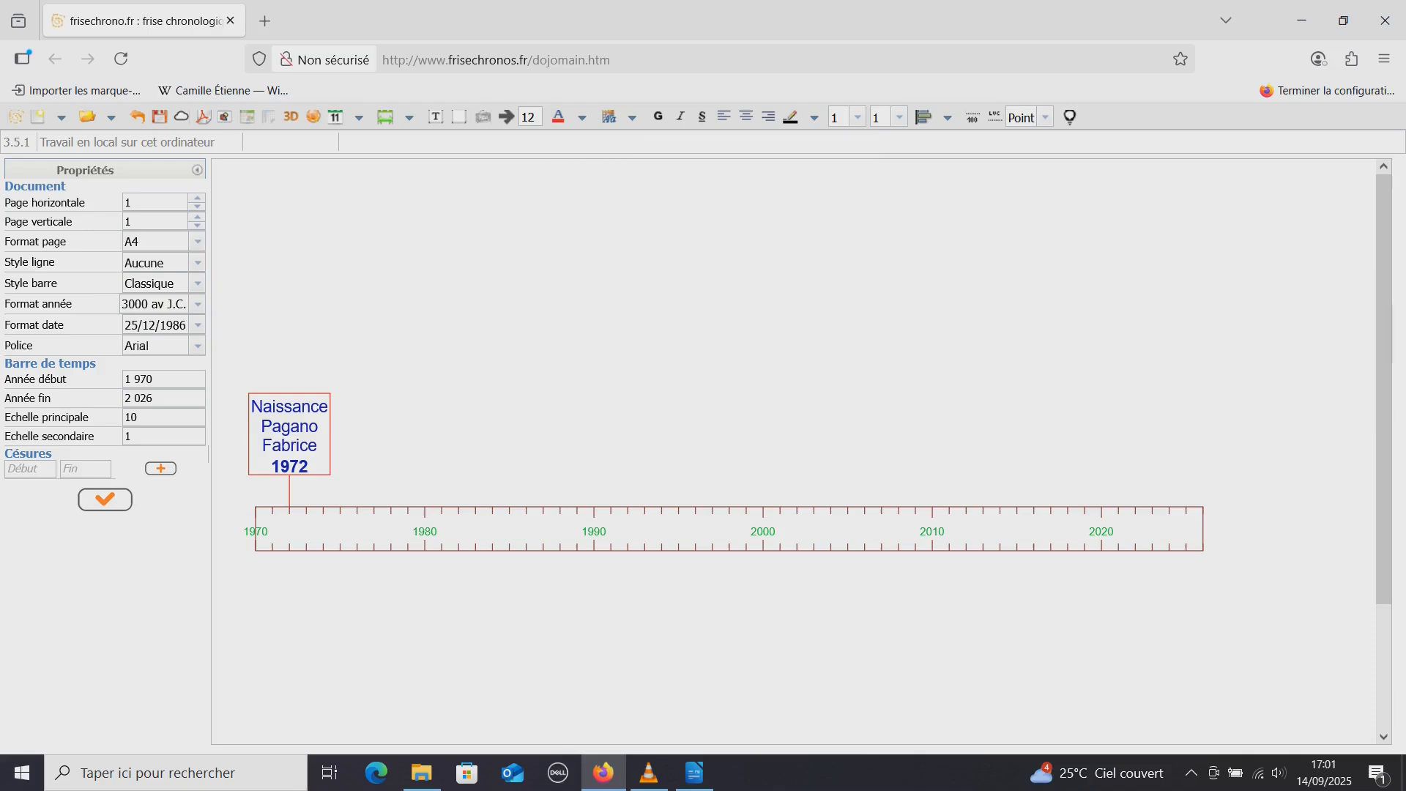
Create a classic period running from 1991 to 1996 with the text "etudes" on the timeline
click(358, 117)
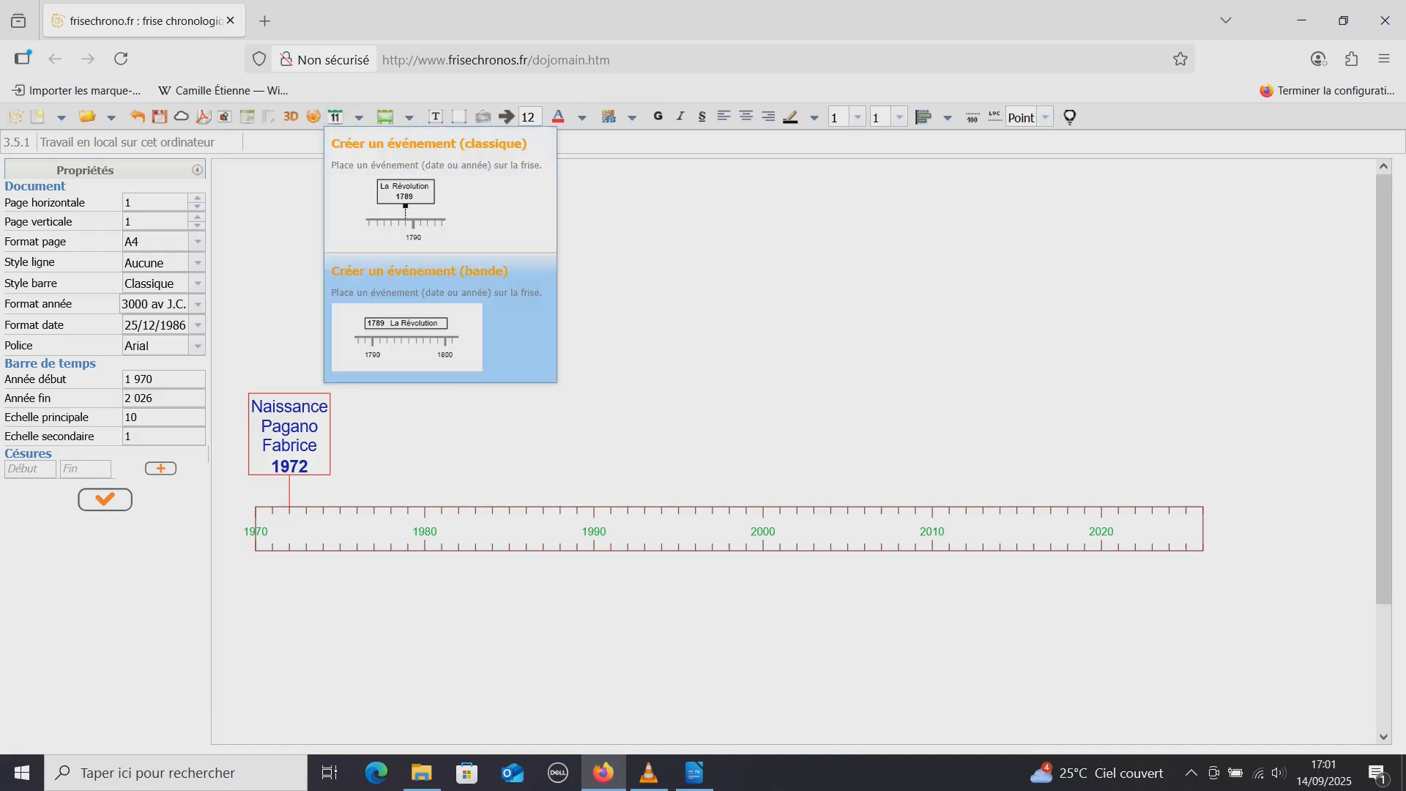
click(439, 315)
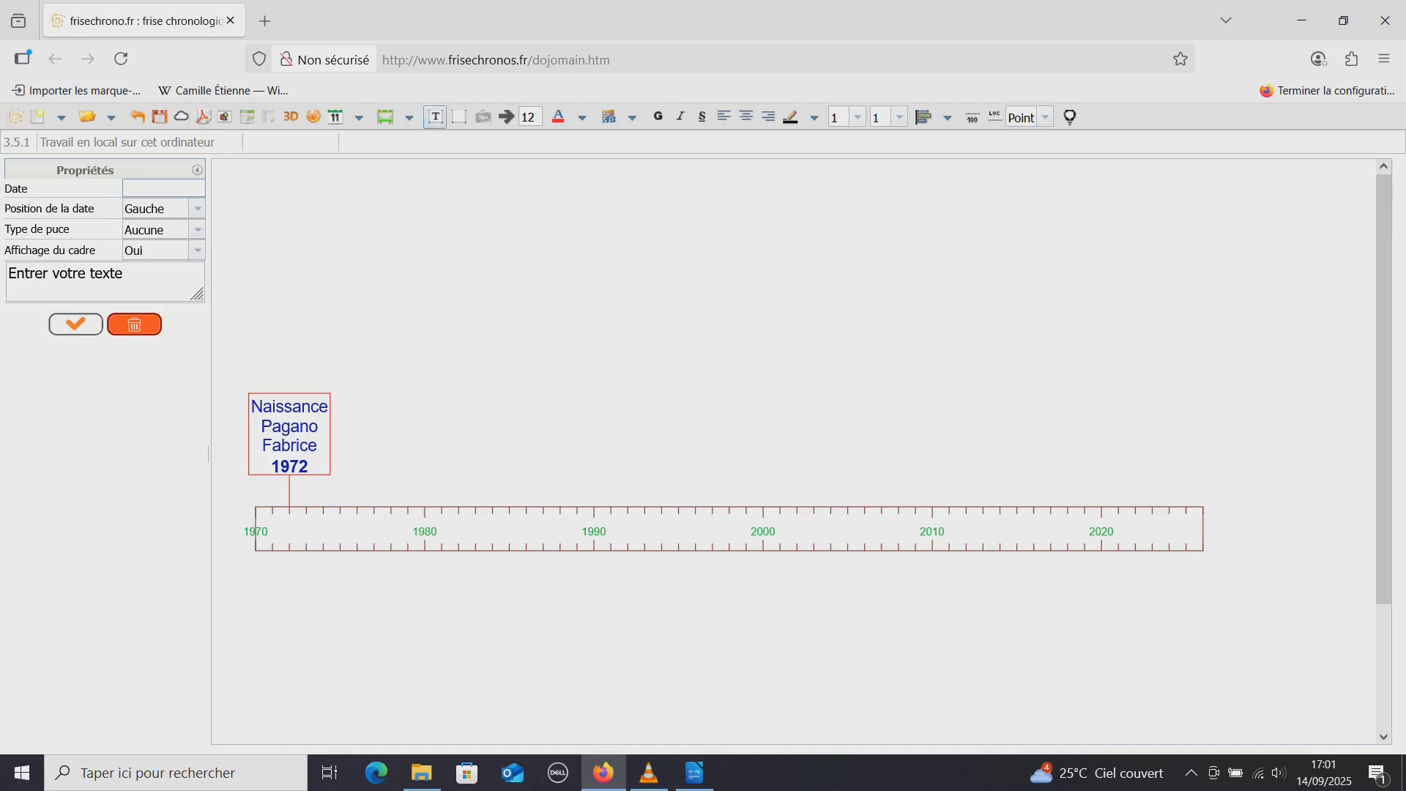
click(408, 117)
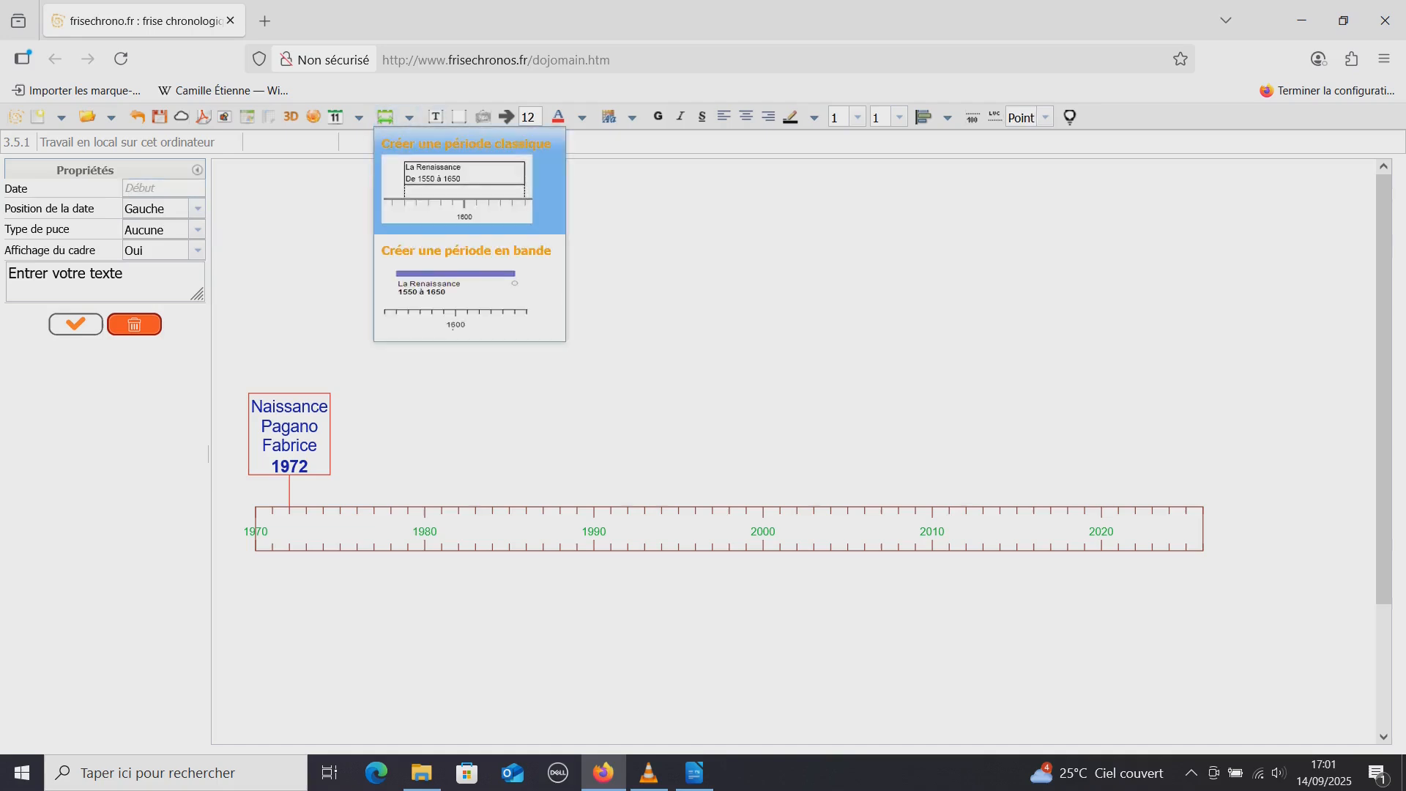
click(465, 183)
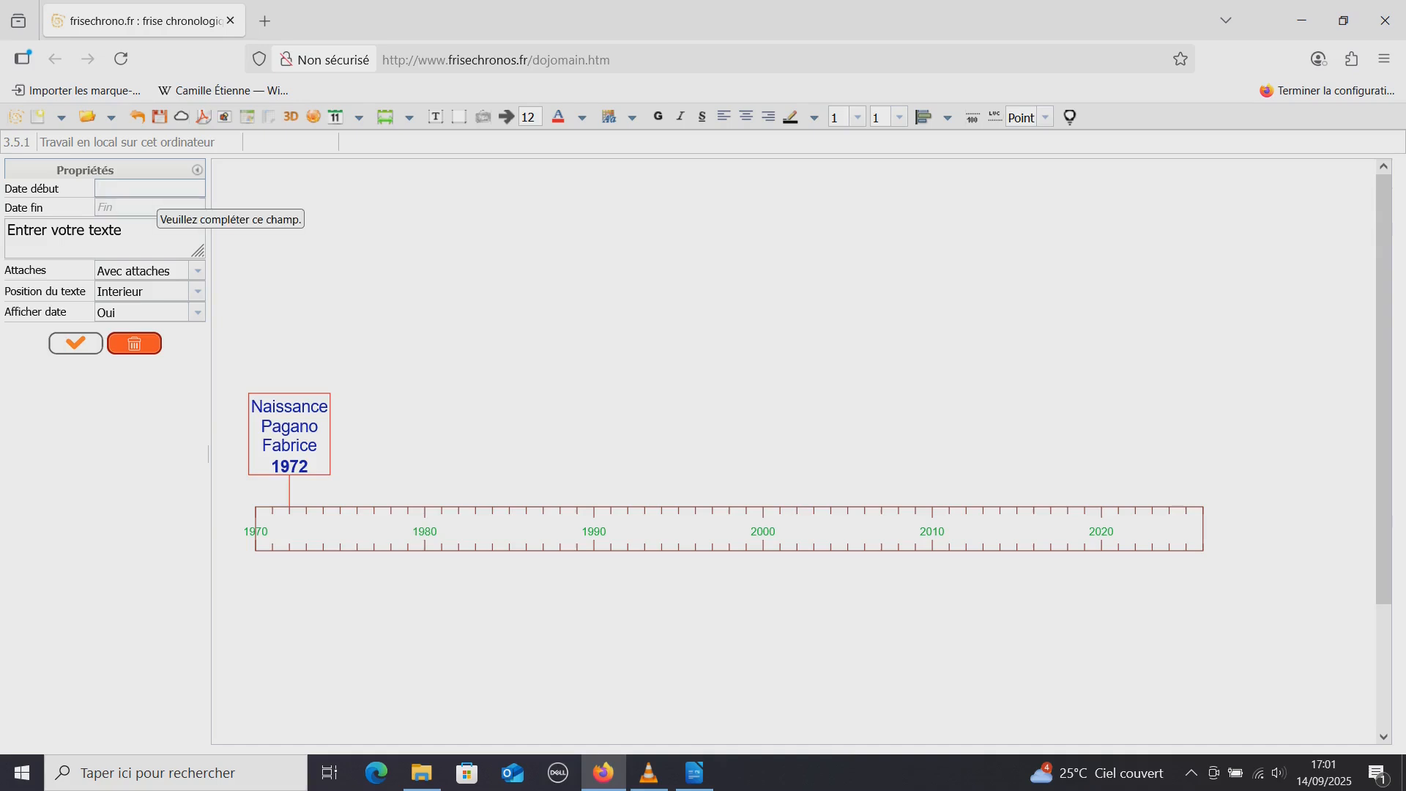
text(1991)
click(151, 207)
text(1996)
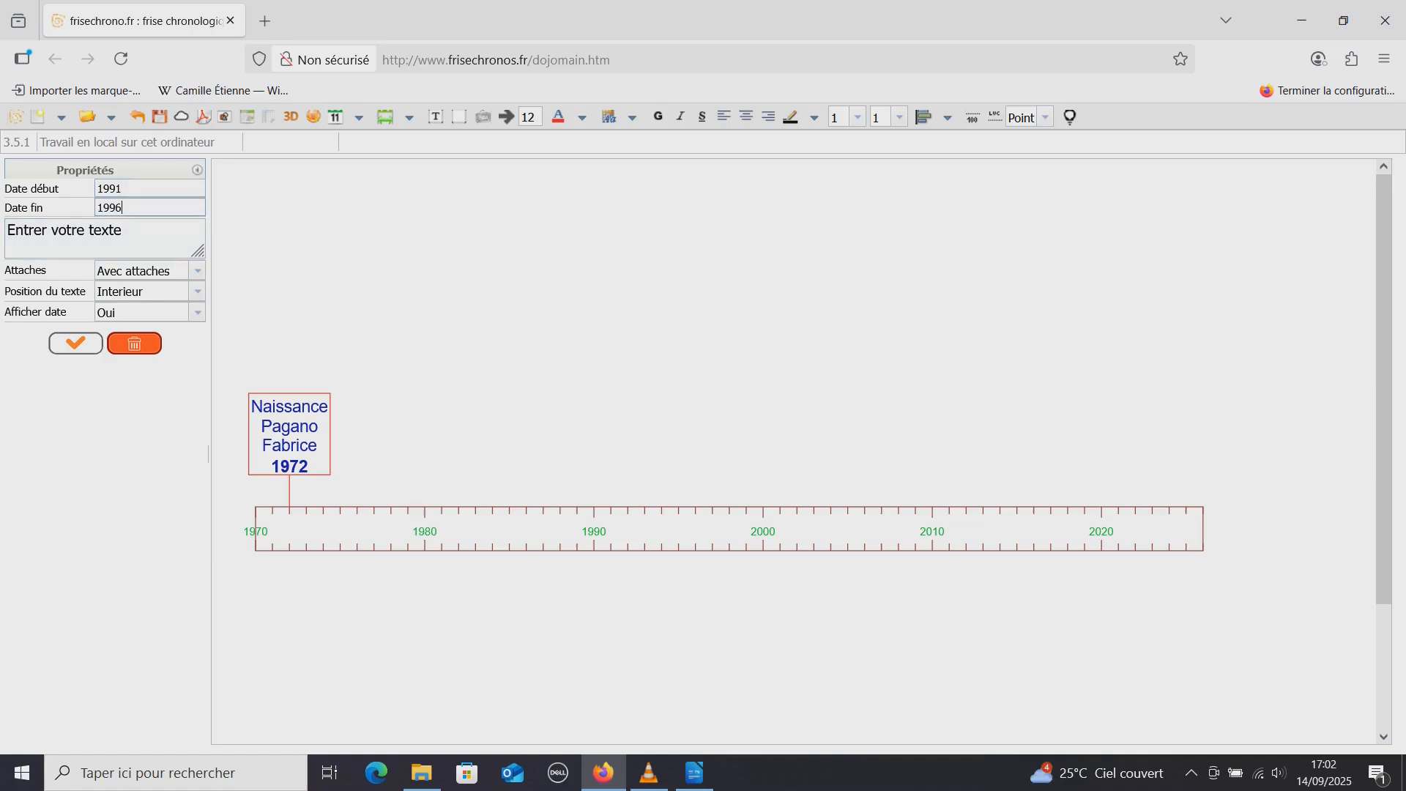
drag(127, 231, 5, 231)
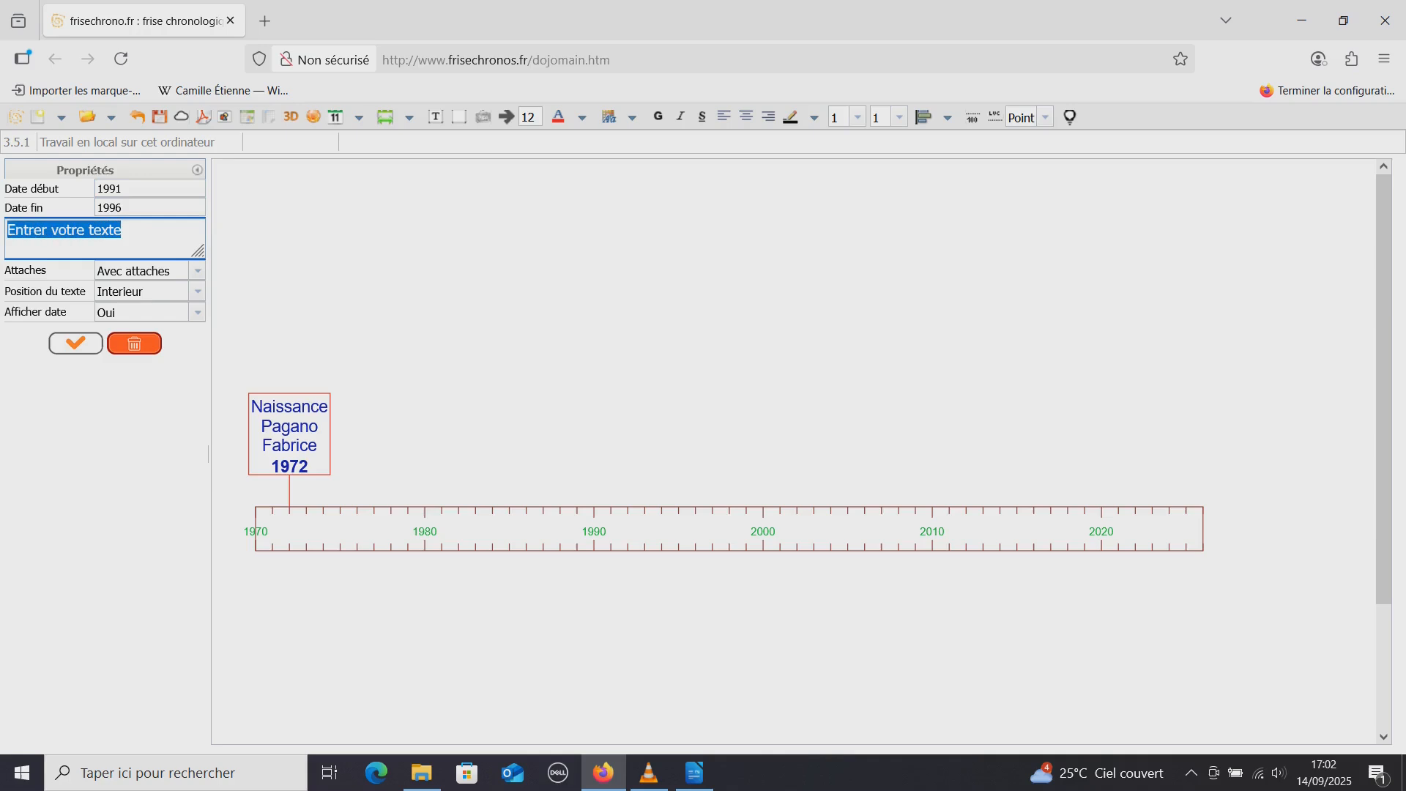
text(etudes)
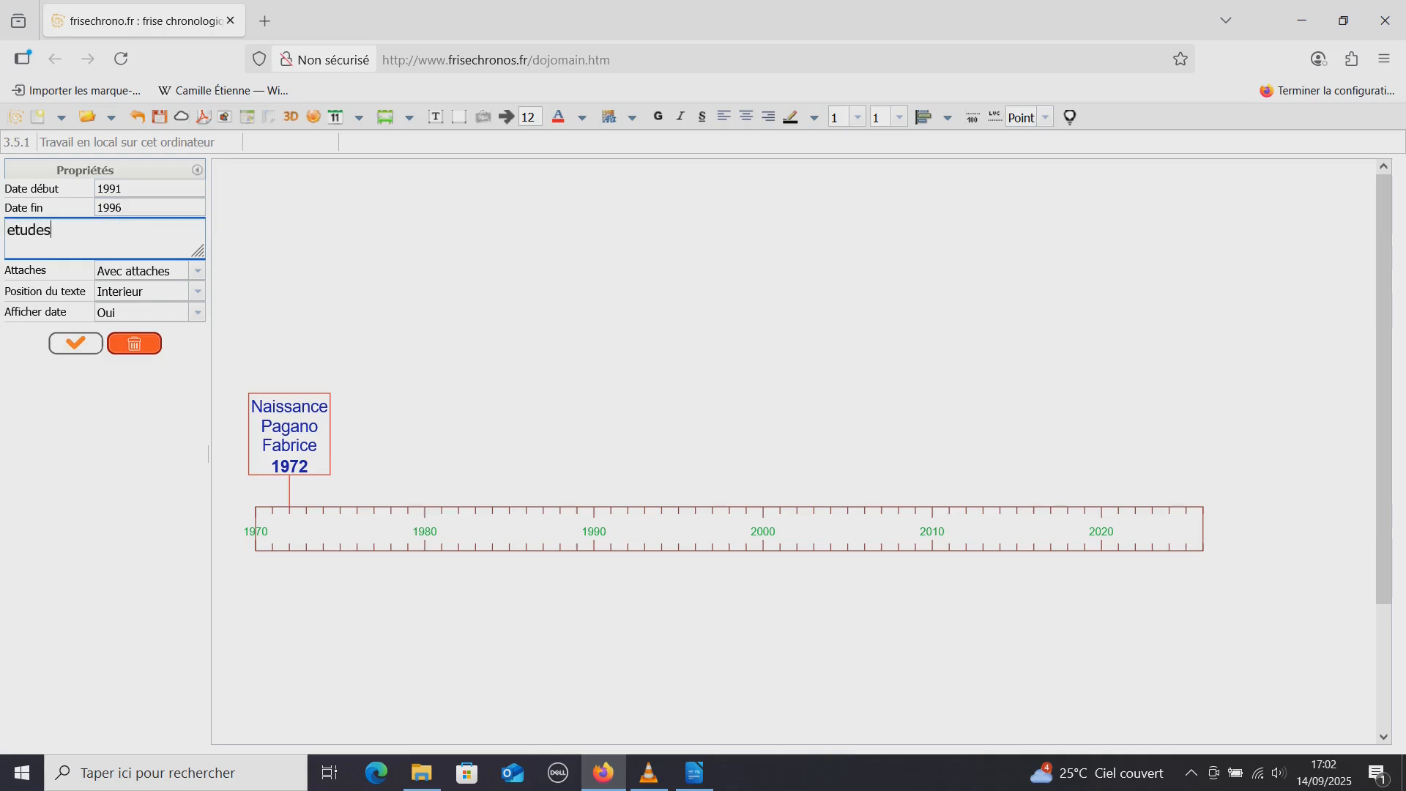
click(76, 343)
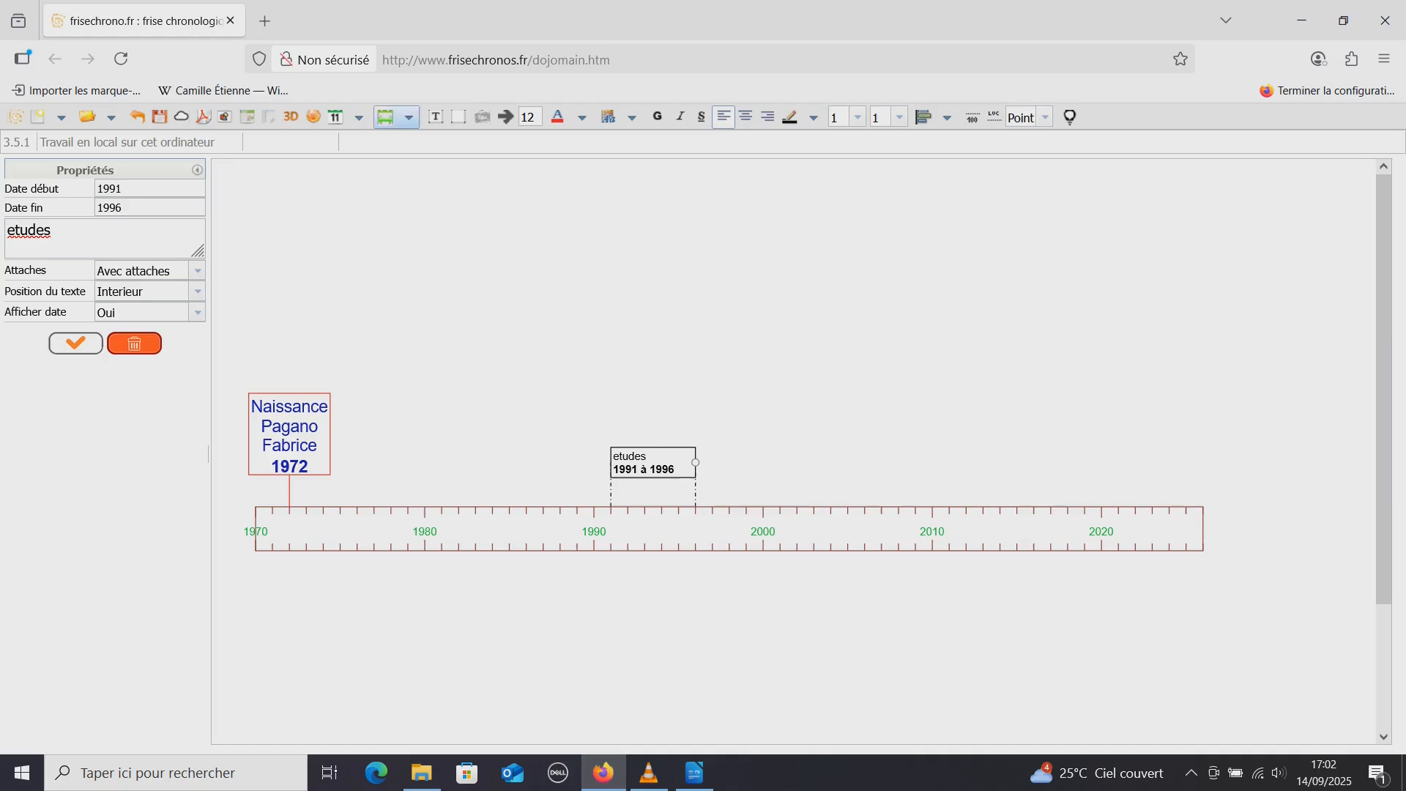
Start another classic period with start date 2023 and end date 2026
click(409, 118)
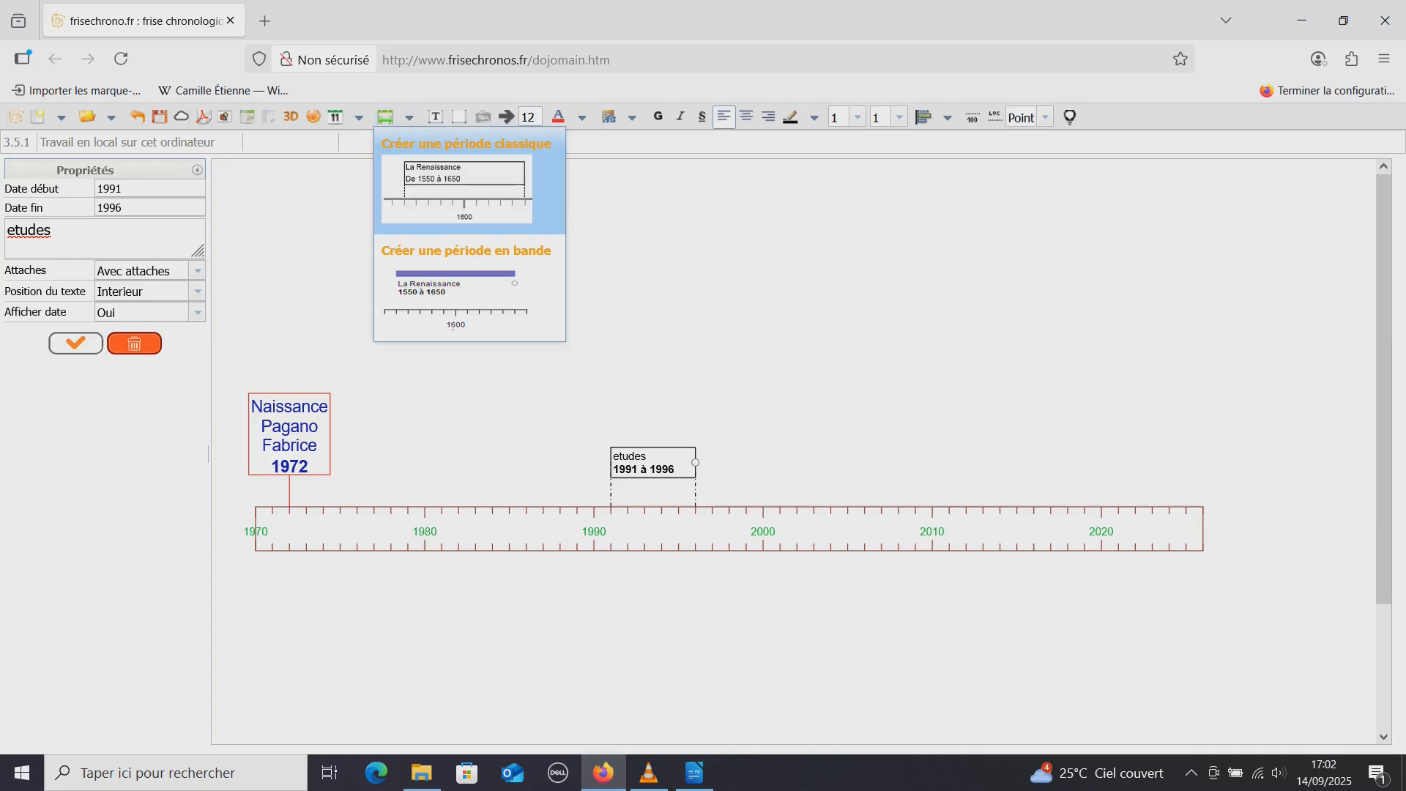
click(467, 181)
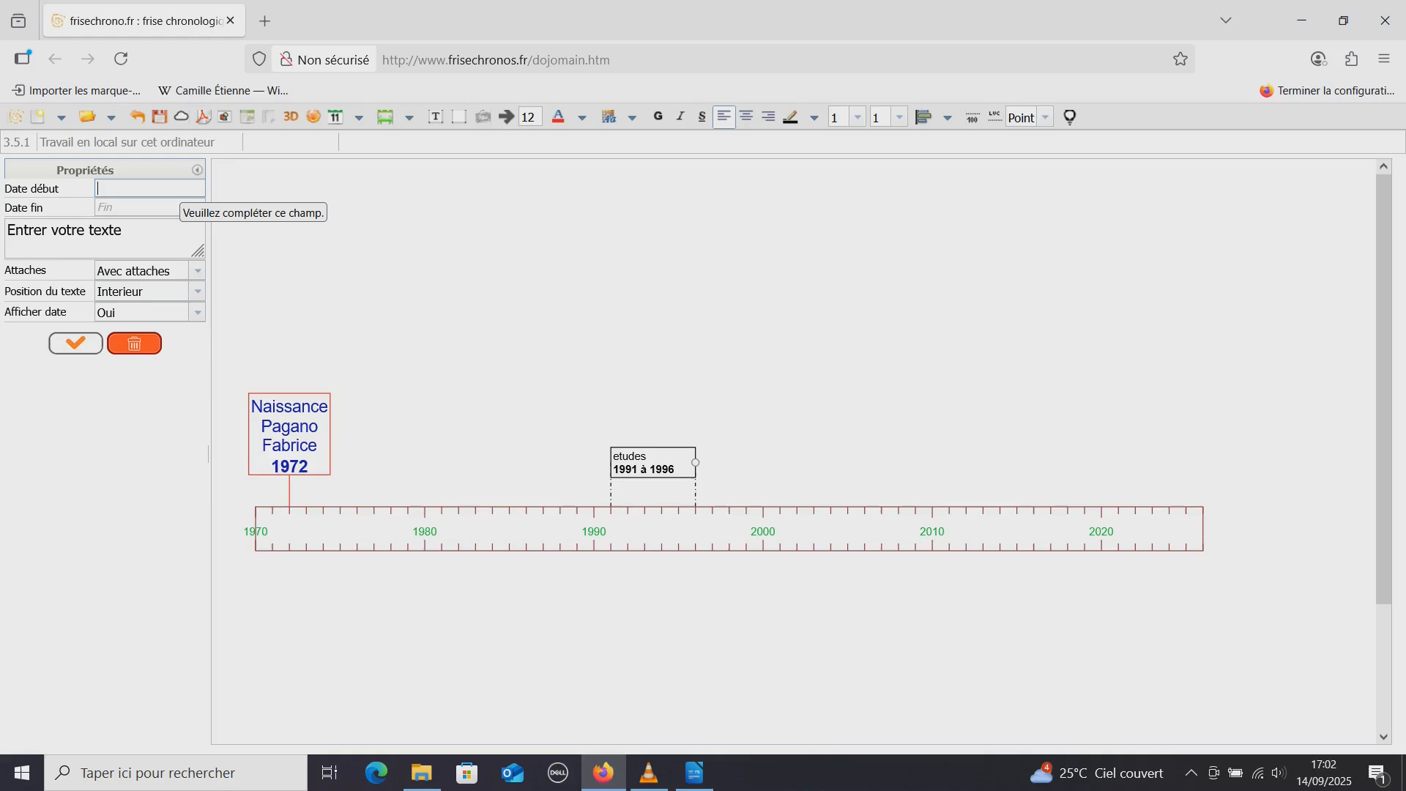
text(2023)
click(123, 231)
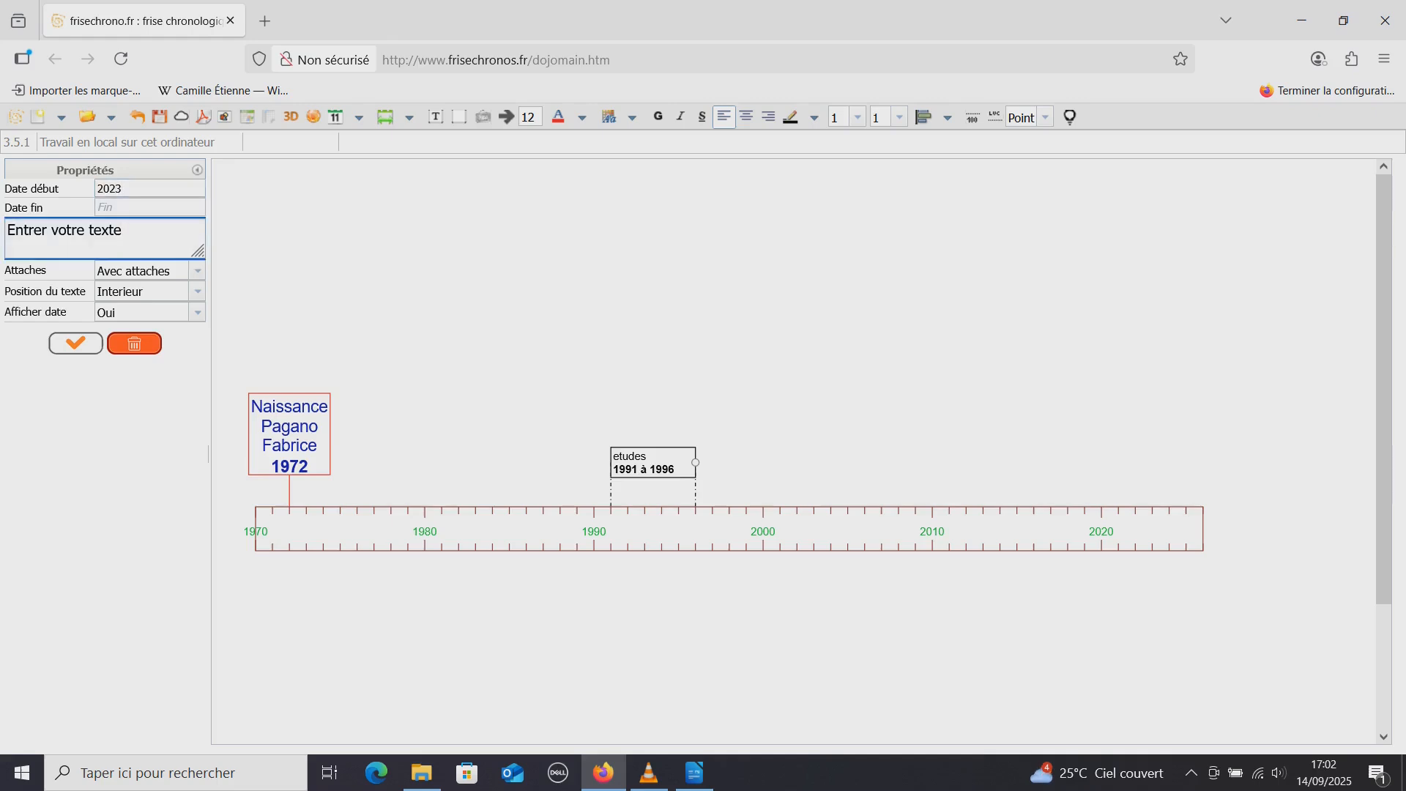
click(131, 208)
text(2026)
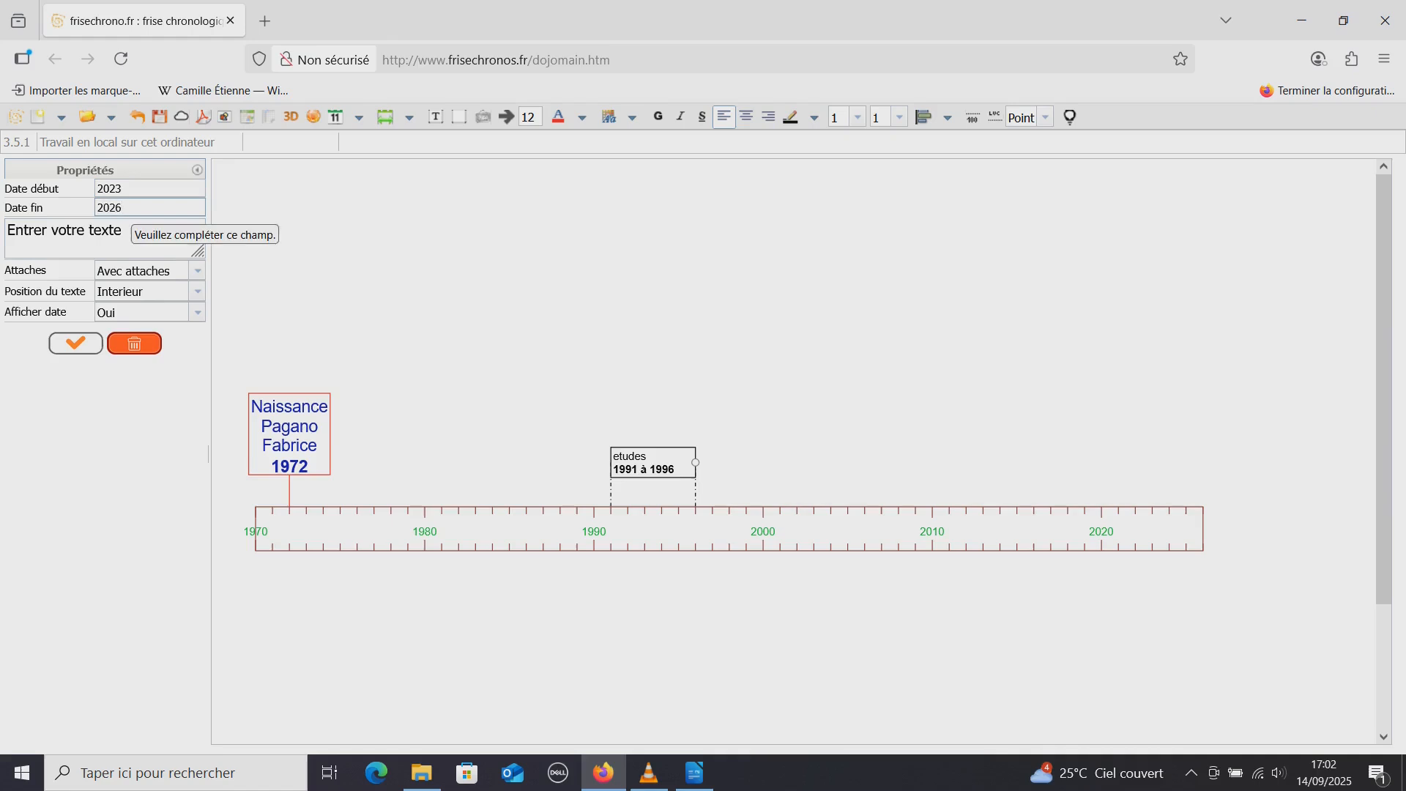
Replace the placeholder text of the 2023–2026 period with "arrivée au lycée Philippe de girard" and place the period on the timeline
key(Tab)
key(BackSpace)
key(BackSpace)
key(BackSpace)
key(BackSpace)
key(BackSpace)
key(BackSpace)
key(BackSpace)
key(BackSpace)
key(BackSpace)
key(BackSpace)
key(BackSpace)
key(BackSpace)
key(BackSpace)
key(BackSpace)
key(BackSpace)
key(BackSpace)
key(BackSpace)
key(BackSpace)
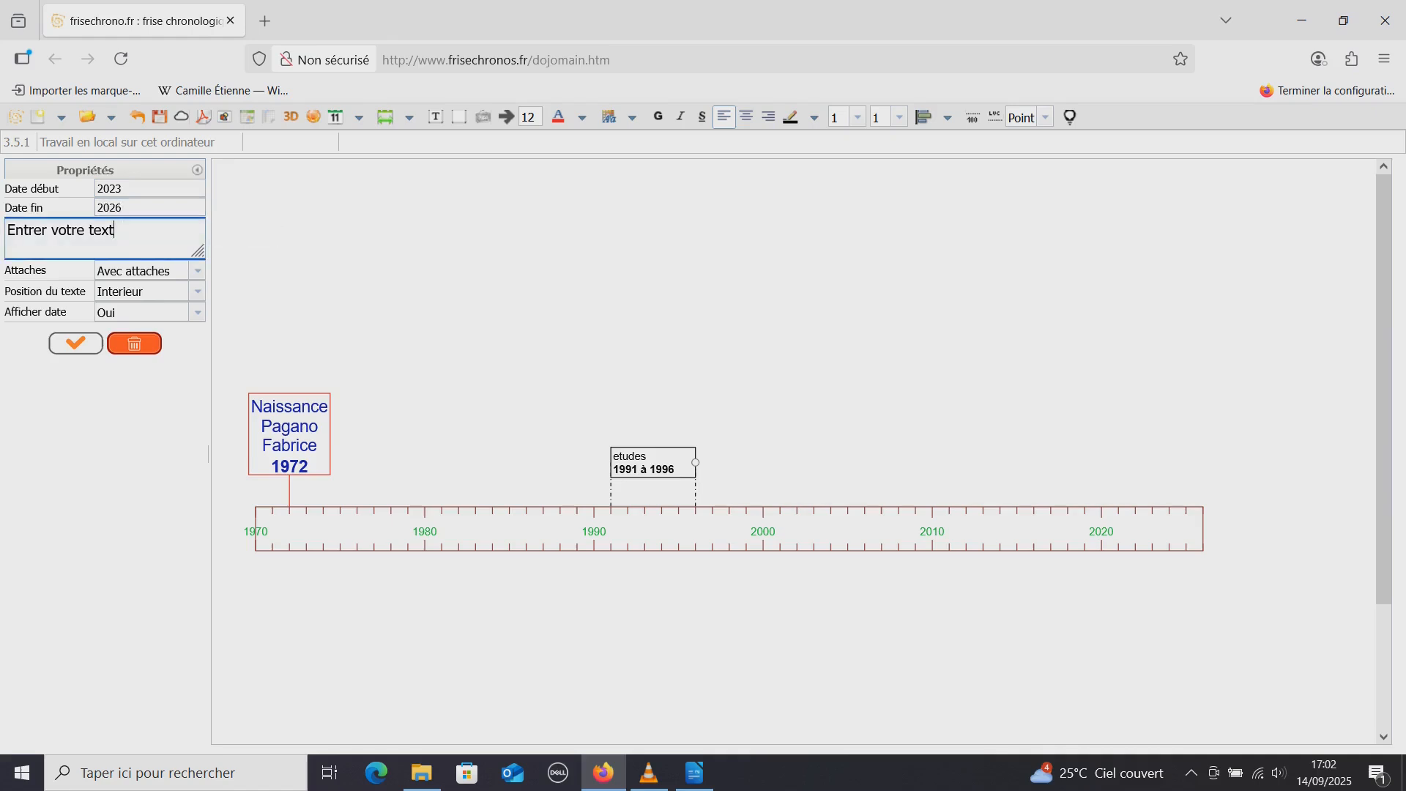
text(arrivée au lycée Philippe de girard)
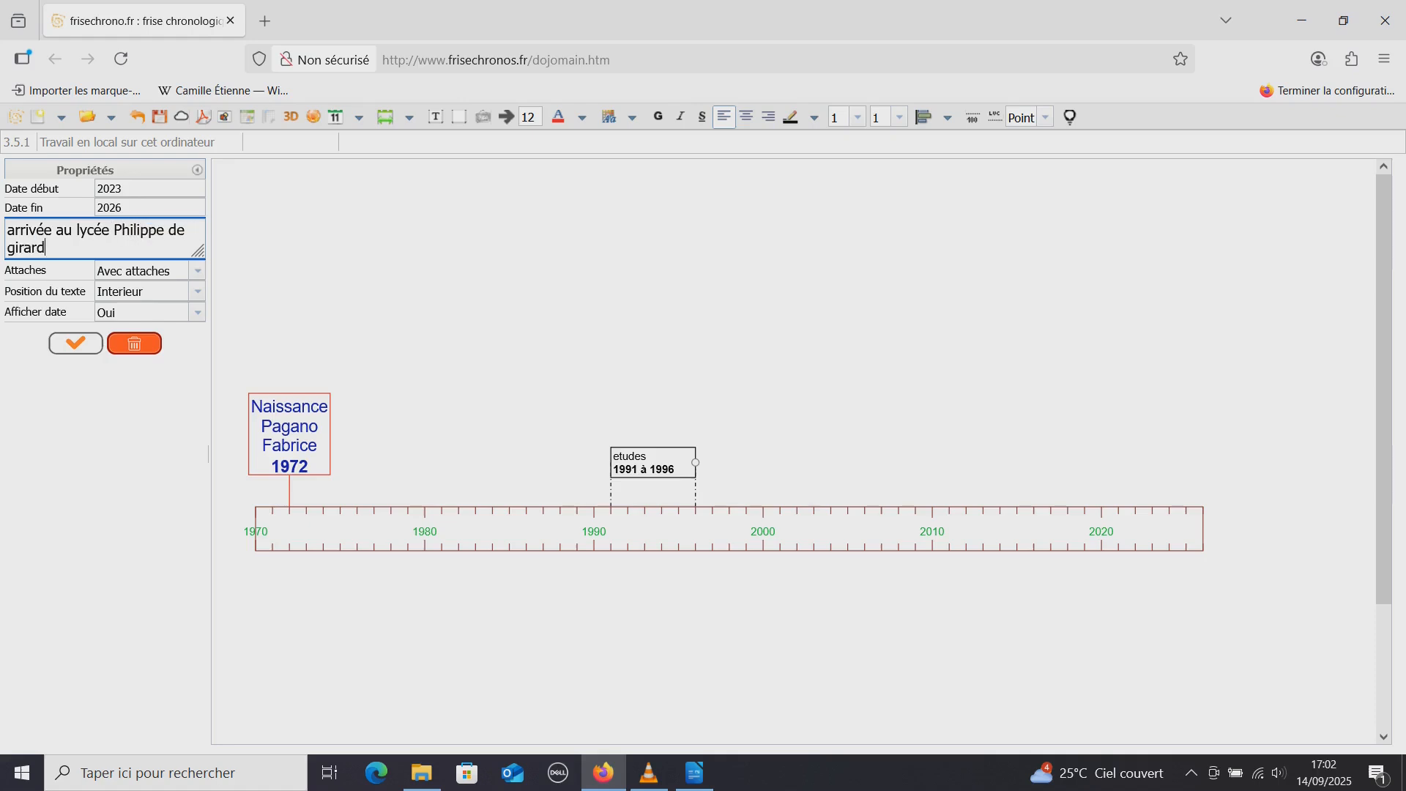
click(75, 343)
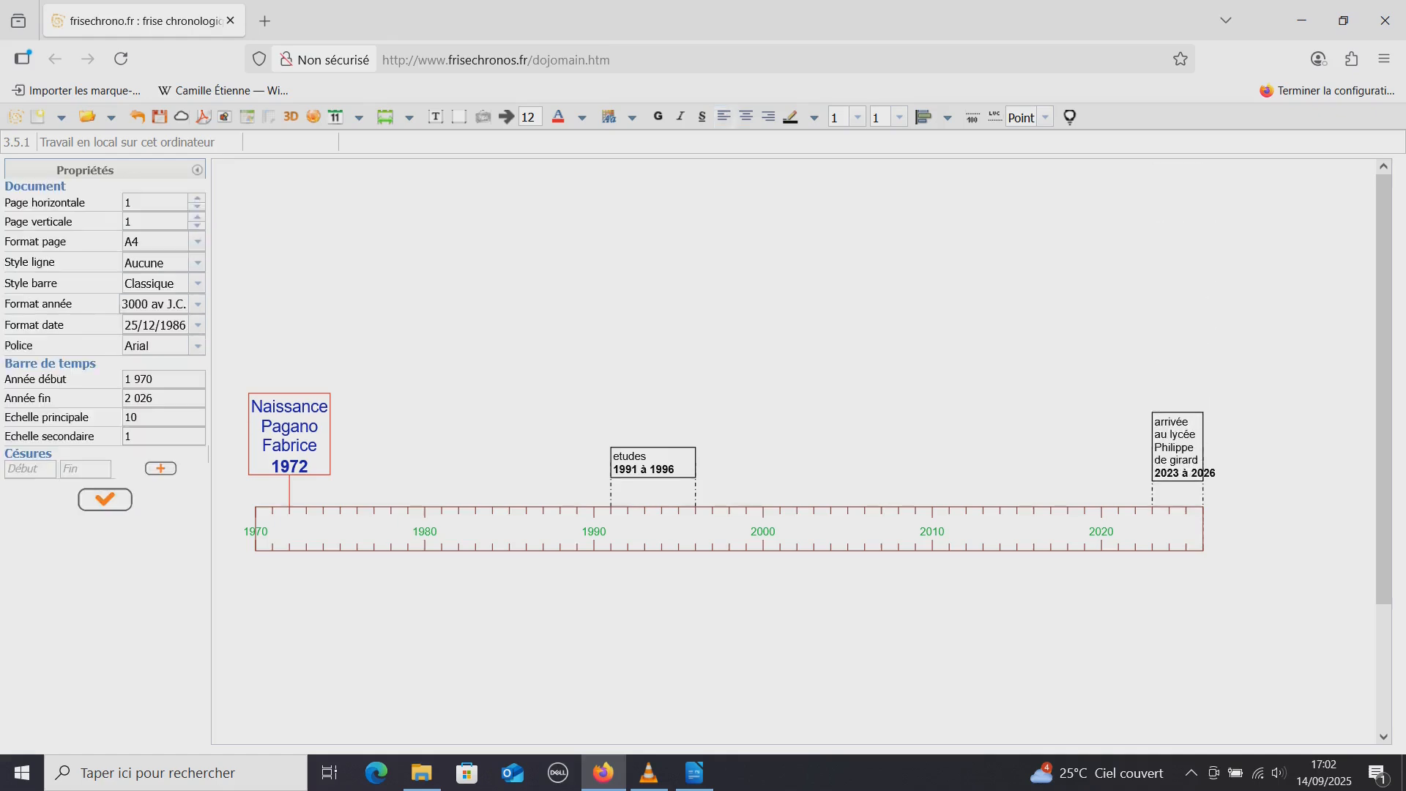
Set the text size of the 2023–2026 period box to 18
click(1176, 448)
mouse_move(1203, 446)
mouse_down()
mouse_move(1237, 446)
mouse_move(1165, 447)
mouse_move(1233, 447)
mouse_move(1205, 446)
mouse_up()
click(1203, 446)
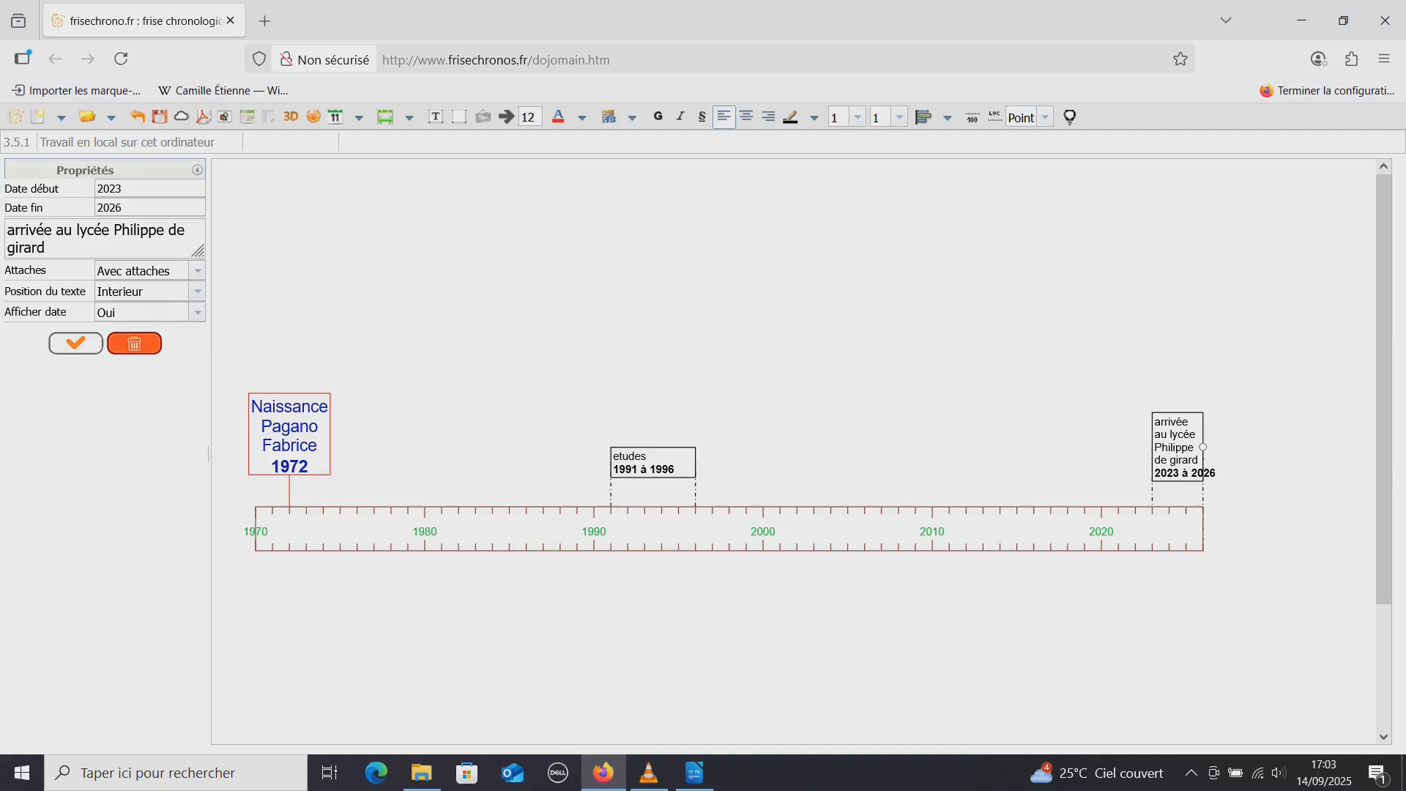
drag(528, 117, 520, 117)
double_click(529, 117)
text(18)
key(Return)
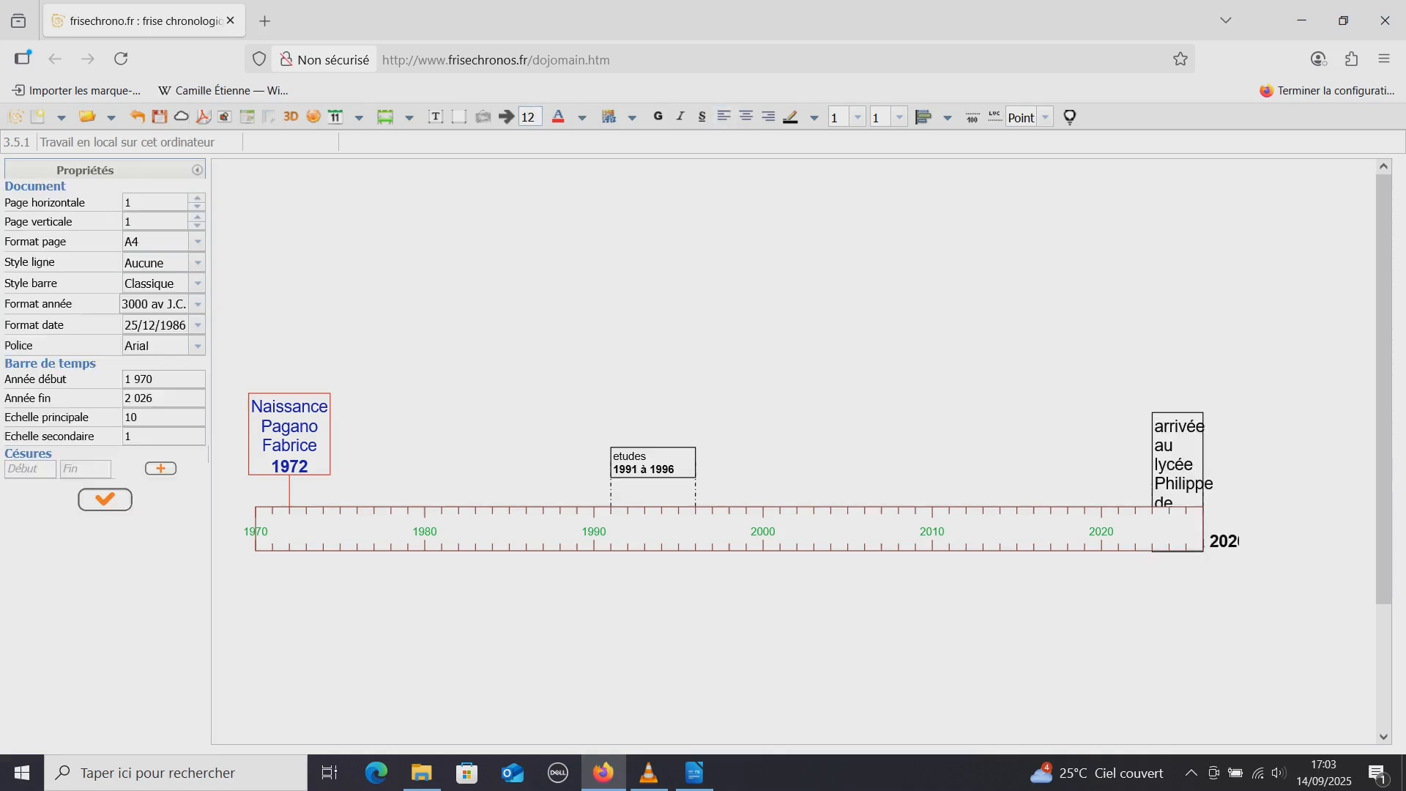
Move the 2023–2026 period box upward so that it sits clear above the time bar
click(1203, 483)
drag(1202, 483, 1202, 396)
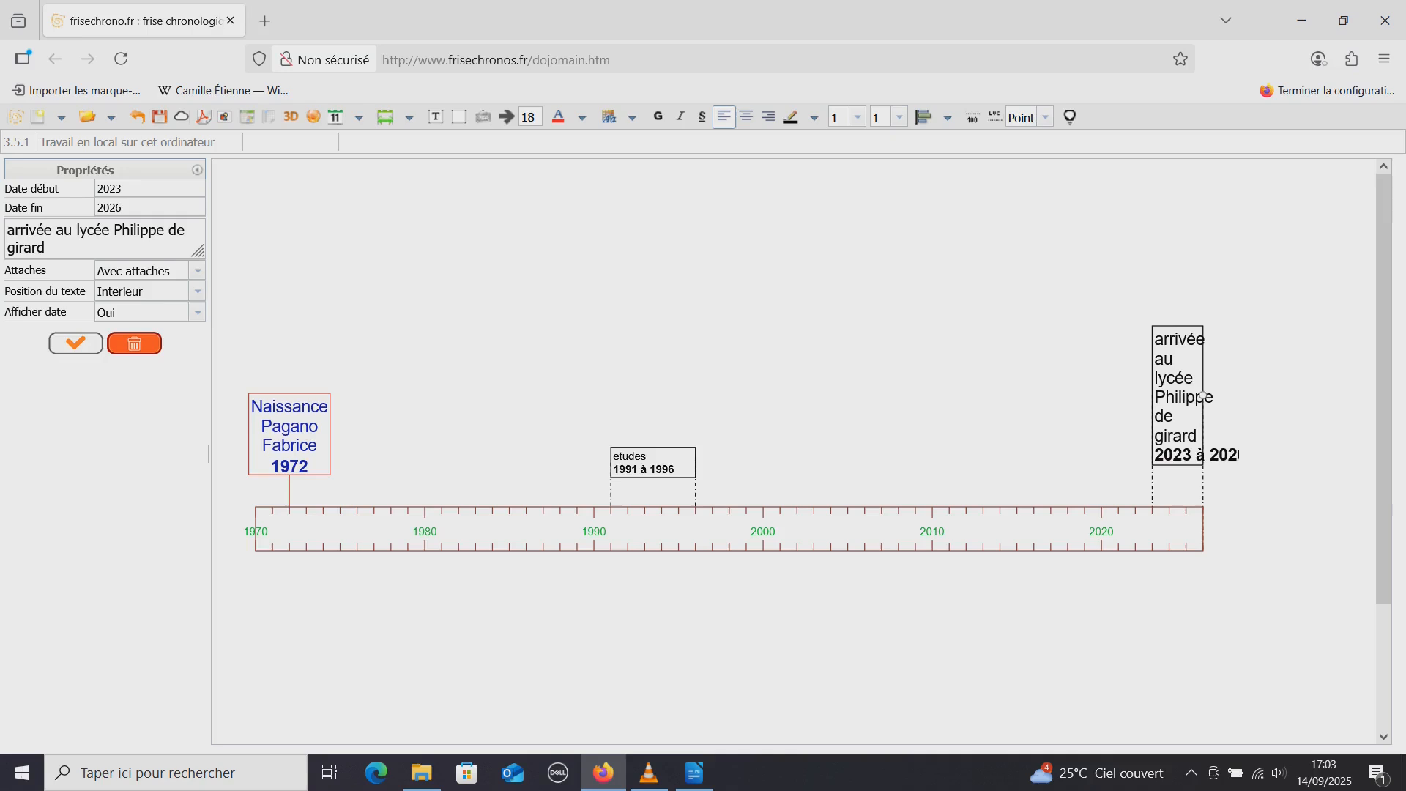
click(1047, 366)
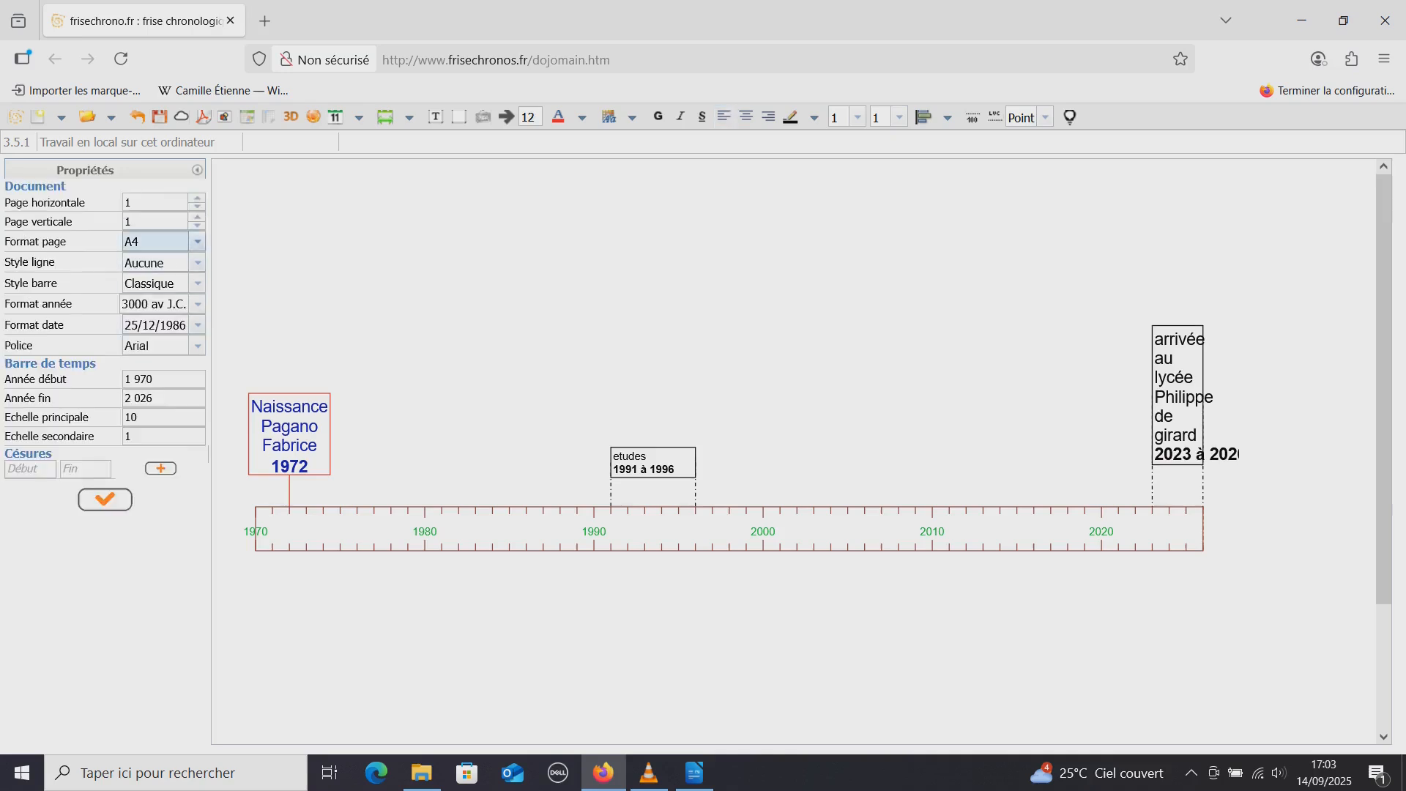
Set the end year of the time bar to 2030
click(167, 398)
key(BackSpace)
key(BackSpace)
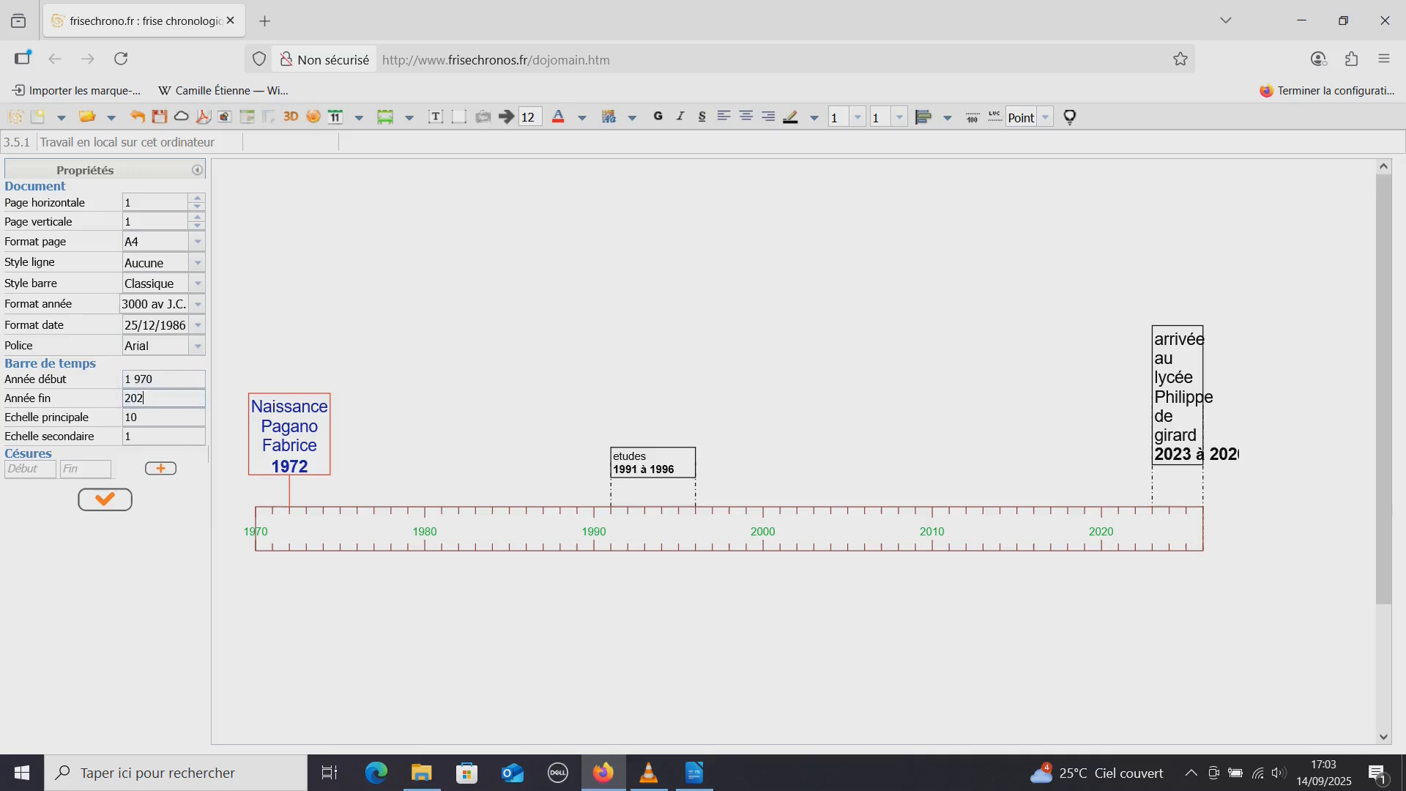
text(30)
key(Return)
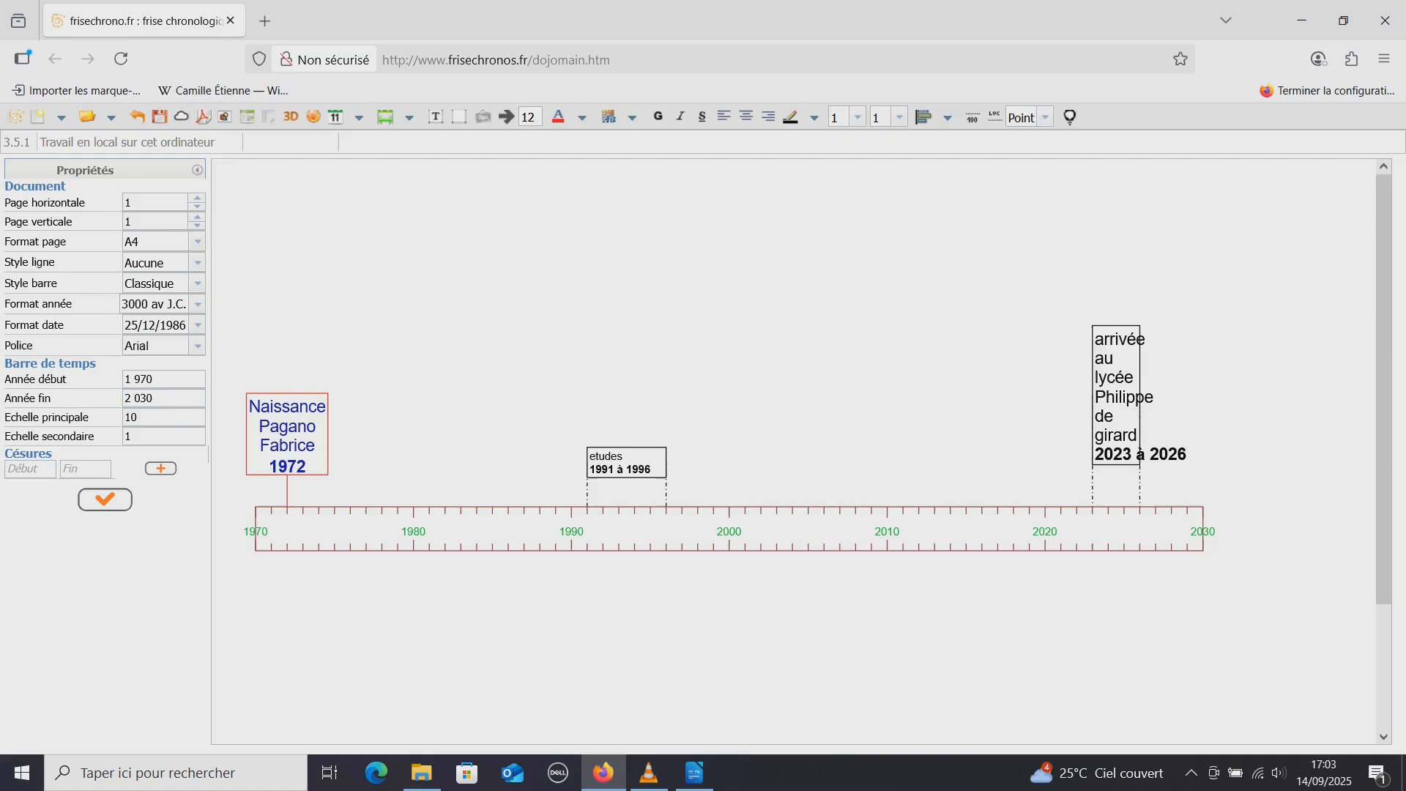
Try to widen the 2023–2026 period box by stretching its right edge
click(1140, 398)
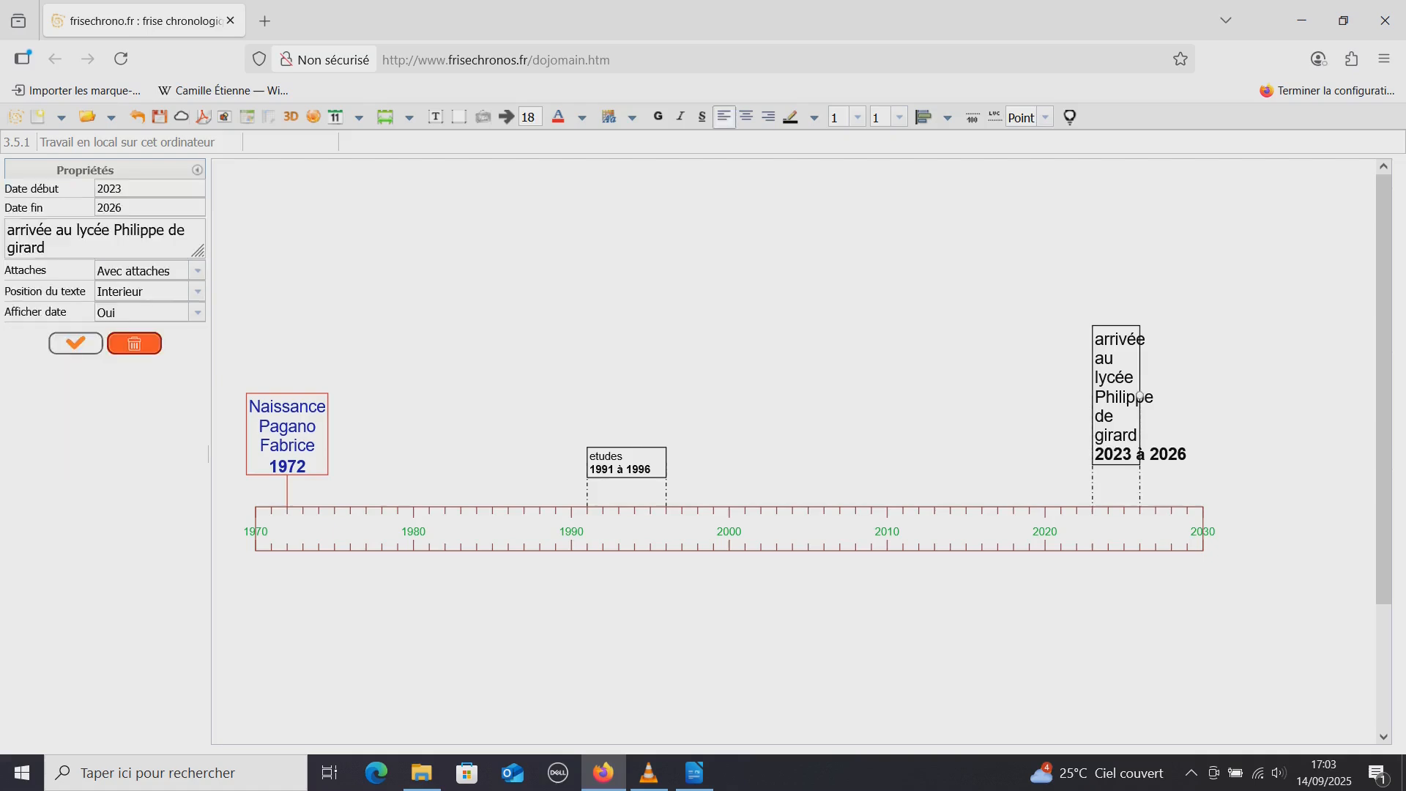
drag(1140, 395, 1206, 396)
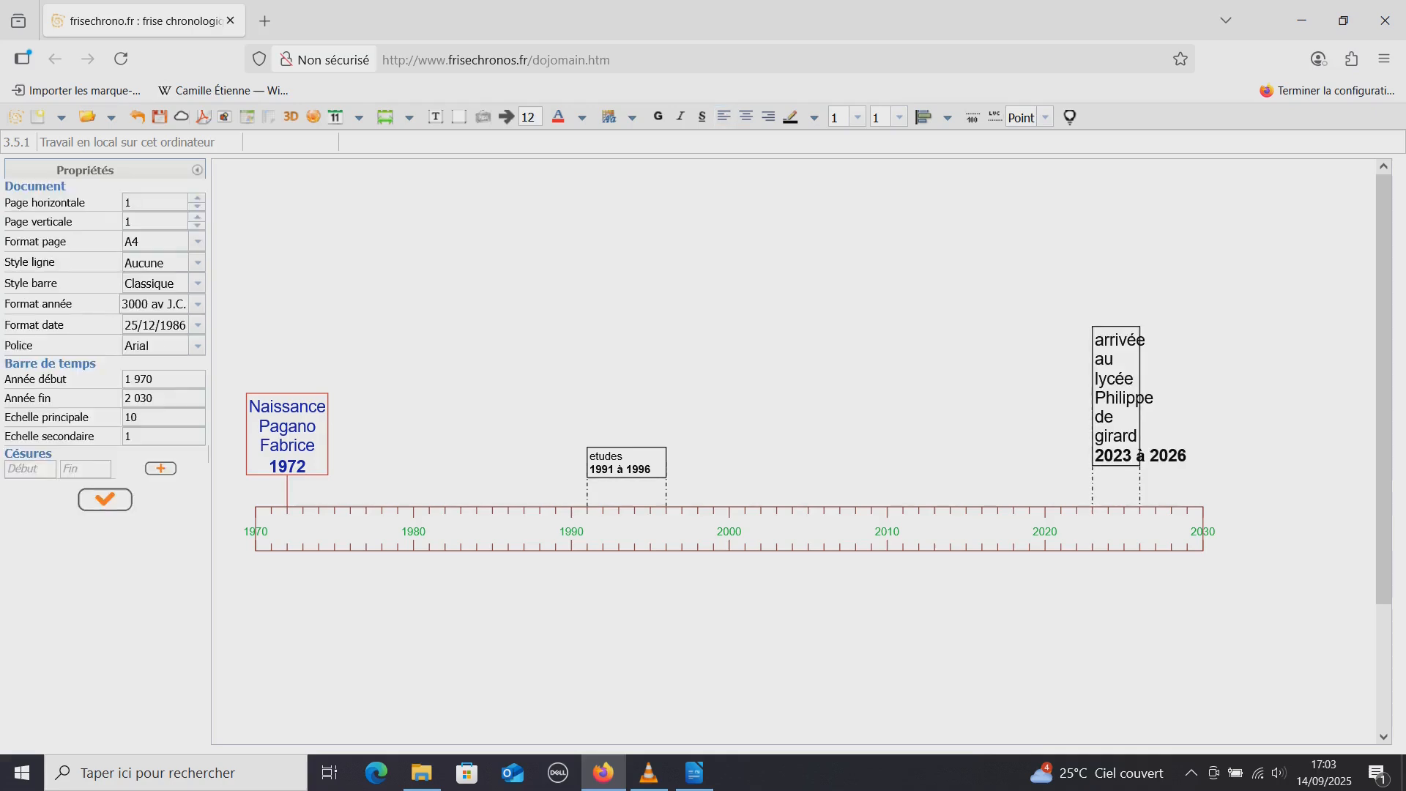
click(1140, 397)
drag(1140, 397, 1218, 398)
click(1139, 397)
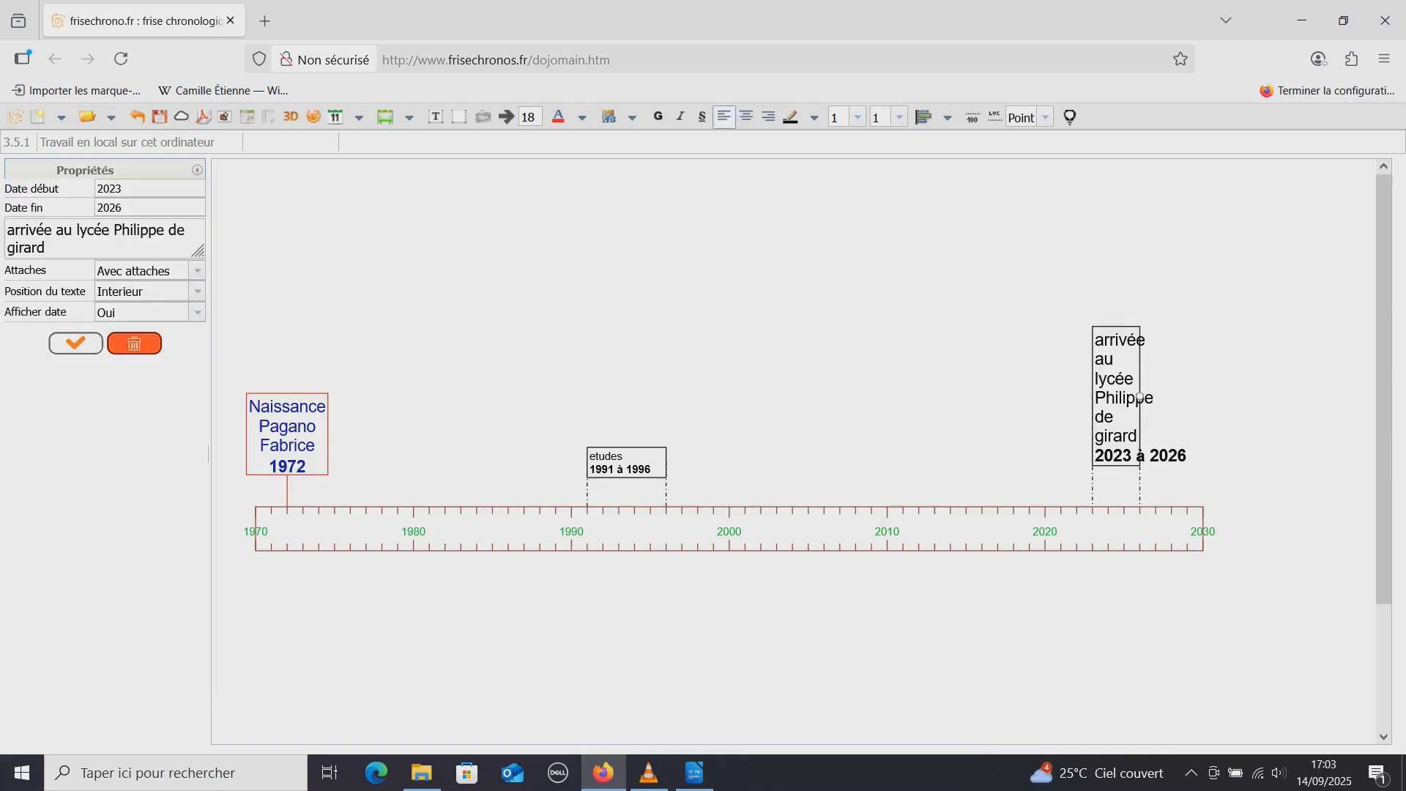